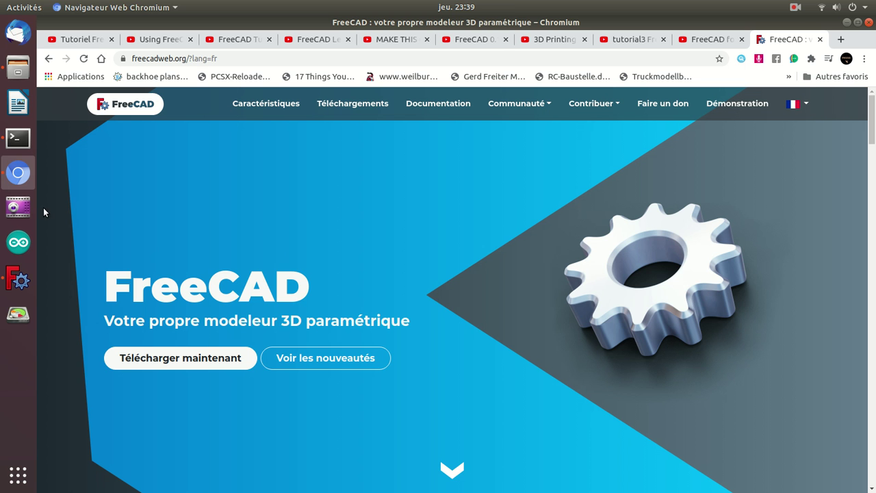
Switch from Chromium to the empty 'Sans nom' FreeCAD document in the Part workbench
click(18, 280)
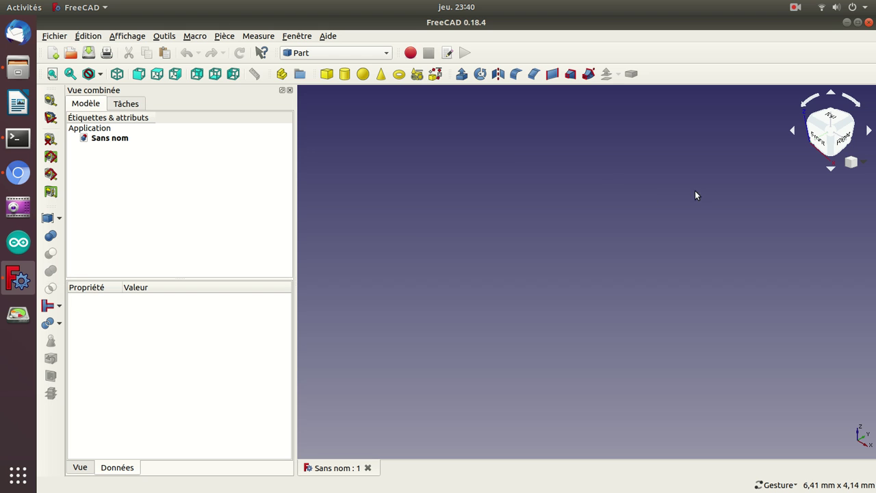
Add a Part cube to the empty document, then go back to Chromium
click(329, 77)
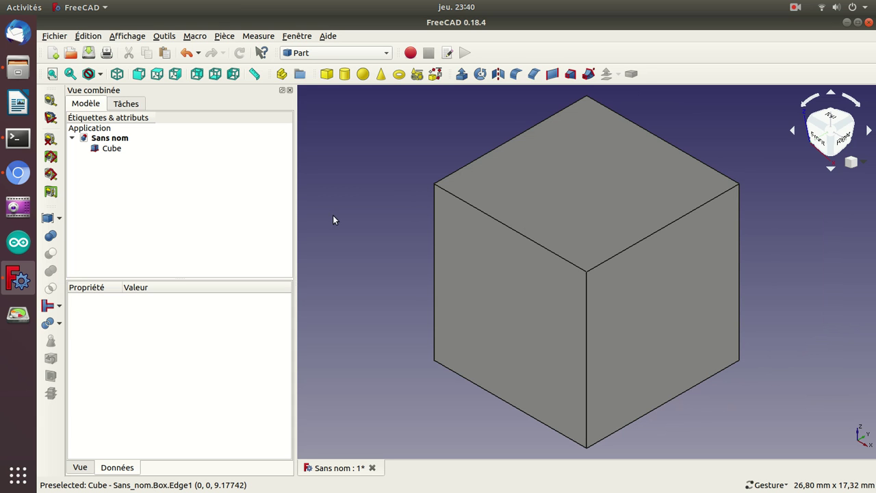
click(19, 173)
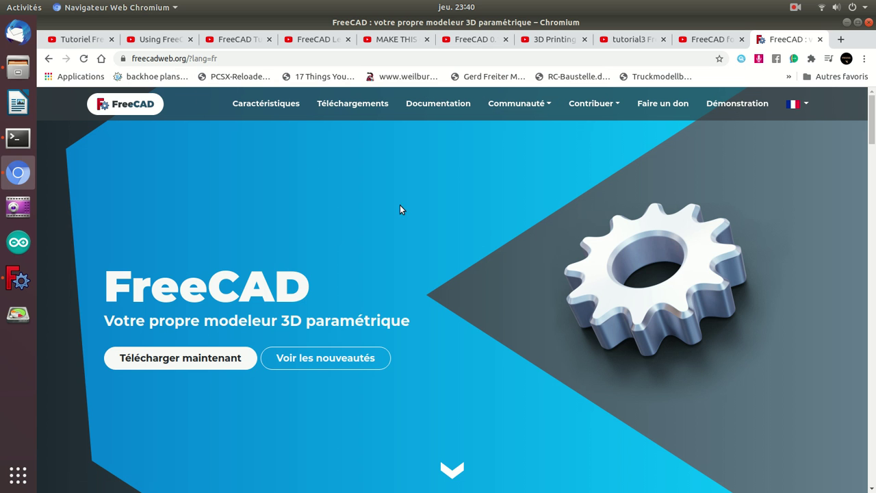
Open the 'Tutoriel FreeCAD' helical gear video and scroll down to its 3 comments
click(80, 39)
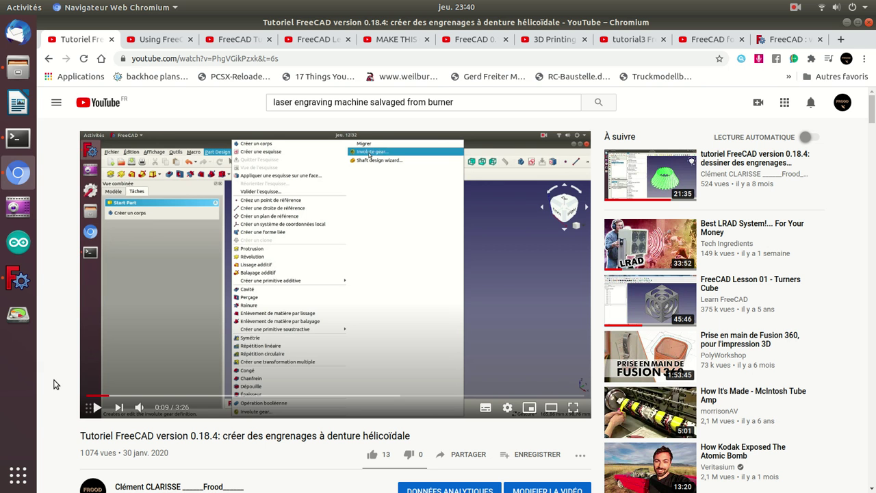
scroll(55, 385, down, 1)
scroll(55, 385, down, 1)
scroll(55, 385, down, 1)
scroll(55, 385, down, 1)
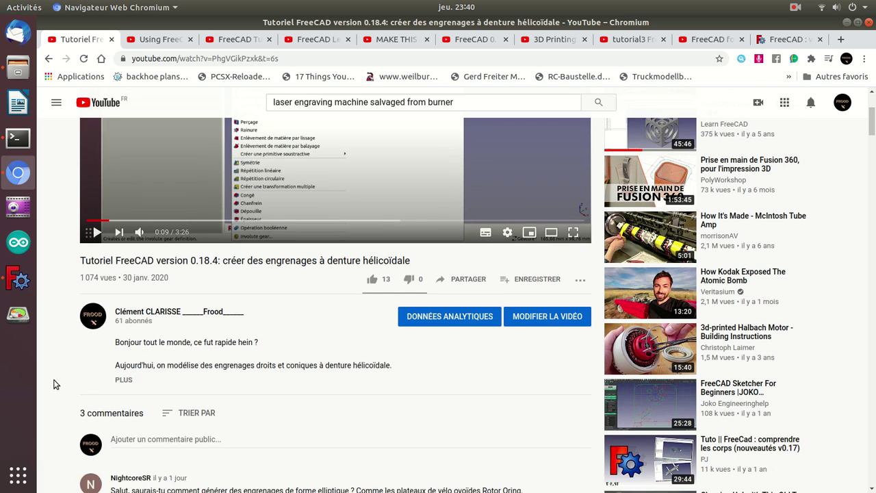
scroll(56, 385, down, 1)
scroll(56, 384, down, 1)
scroll(56, 385, down, 1)
scroll(57, 384, down, 1)
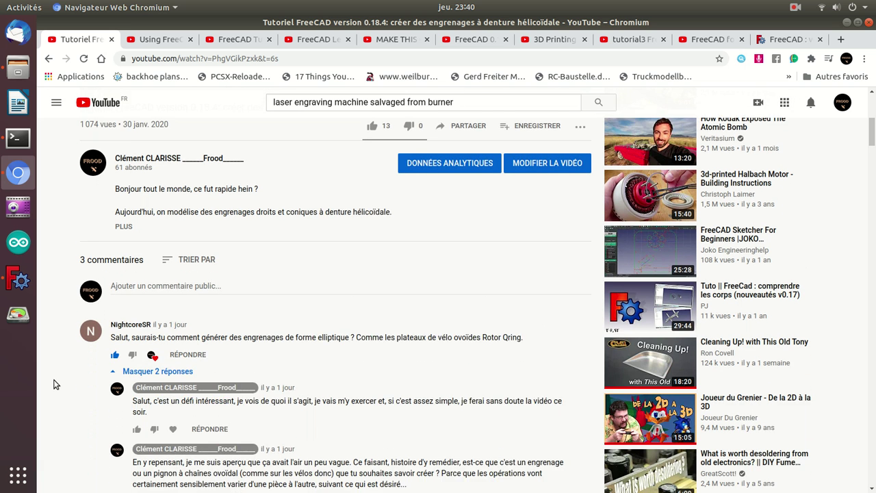
scroll(56, 385, down, 1)
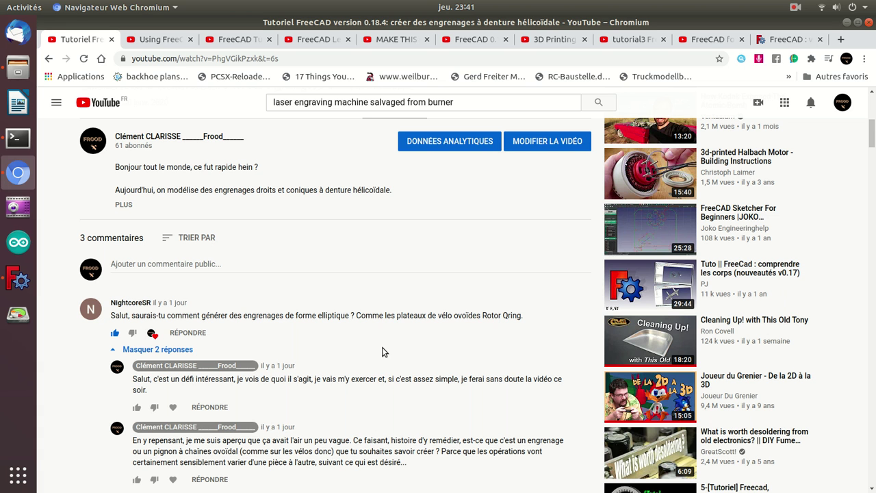
mouse_move(158, 39)
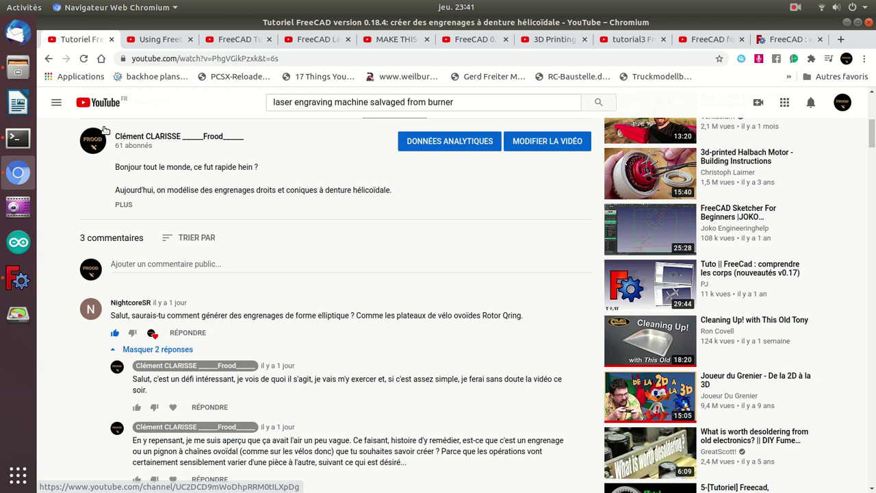
View the 3D printing project video, then the Kreuzgelenk PartDesign/Assembly tutorial
click(157, 42)
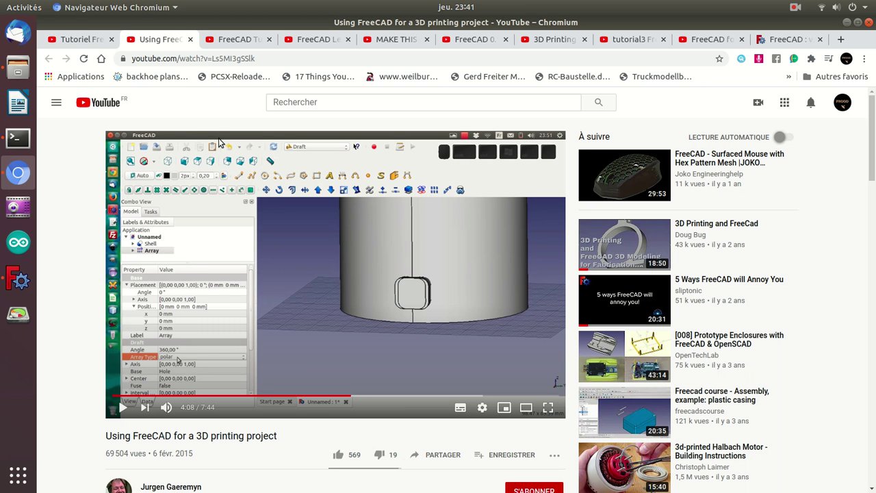
click(235, 39)
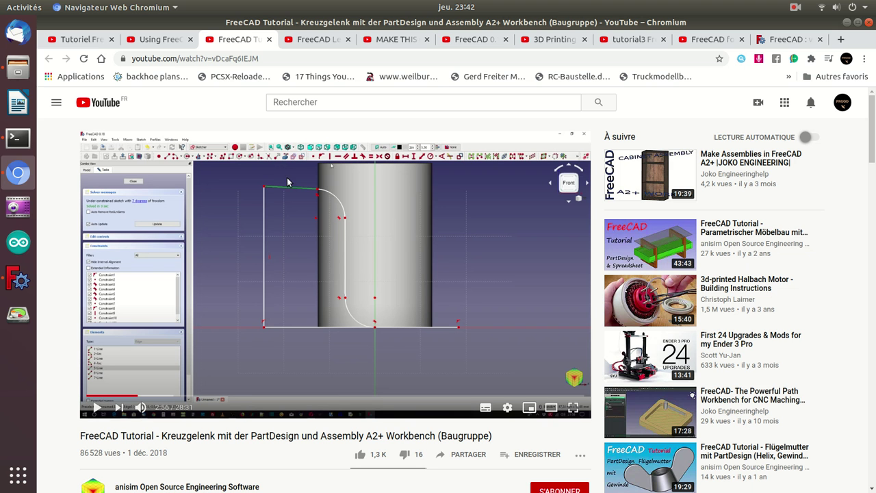
Return to FreeCAD, browse Part Design's additive primitives, then switch back to the Part workbench
click(18, 279)
click(361, 53)
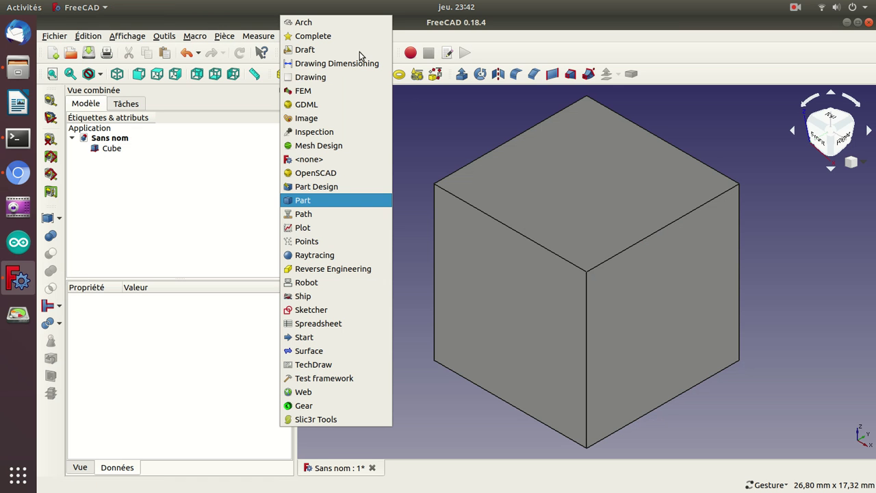
click(323, 185)
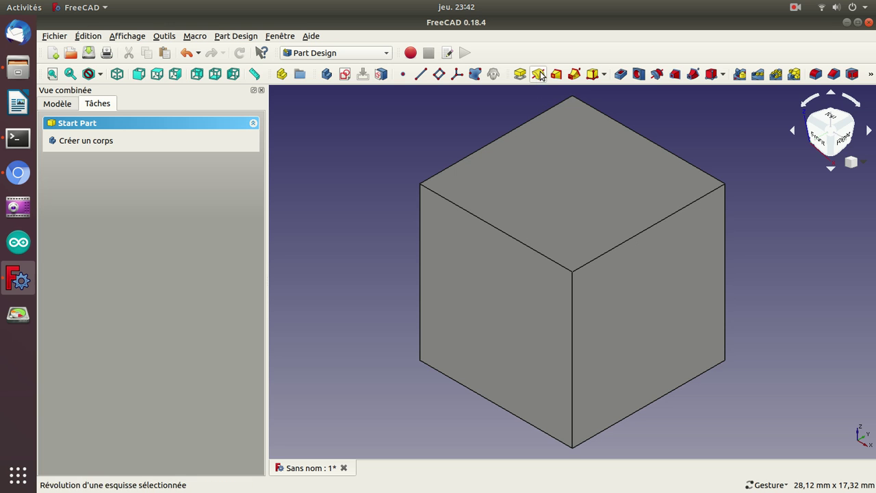
click(605, 75)
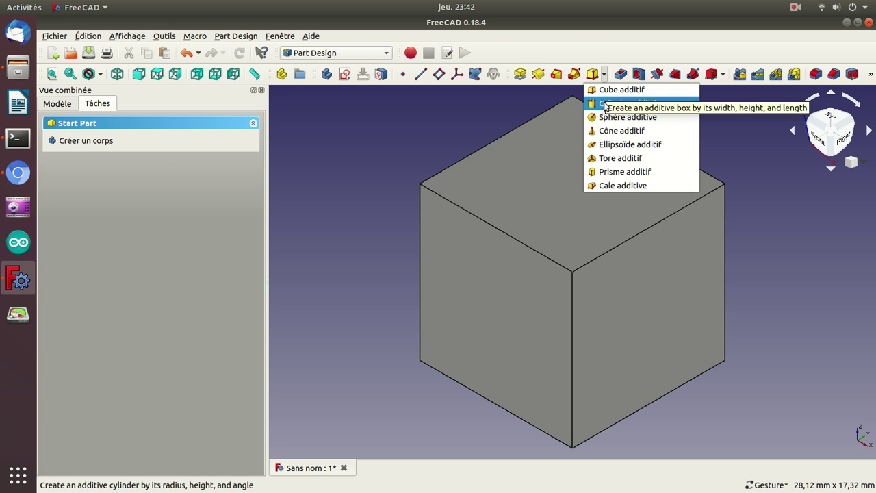
click(449, 115)
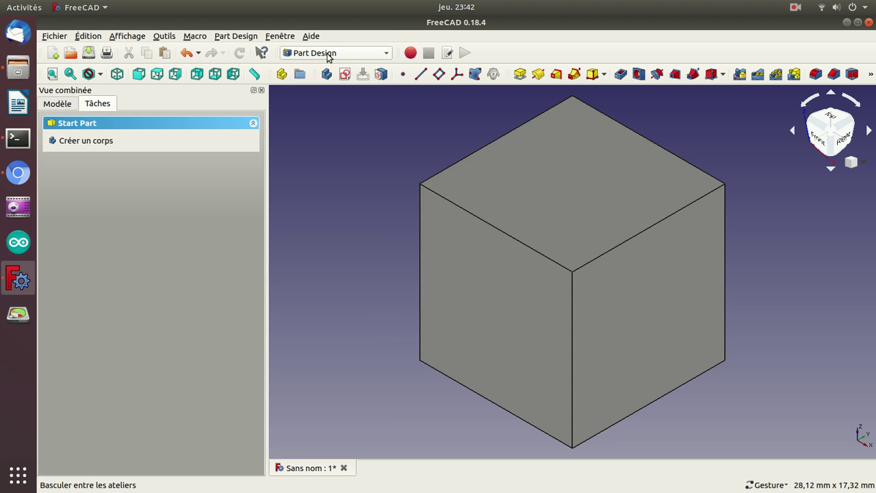
click(329, 55)
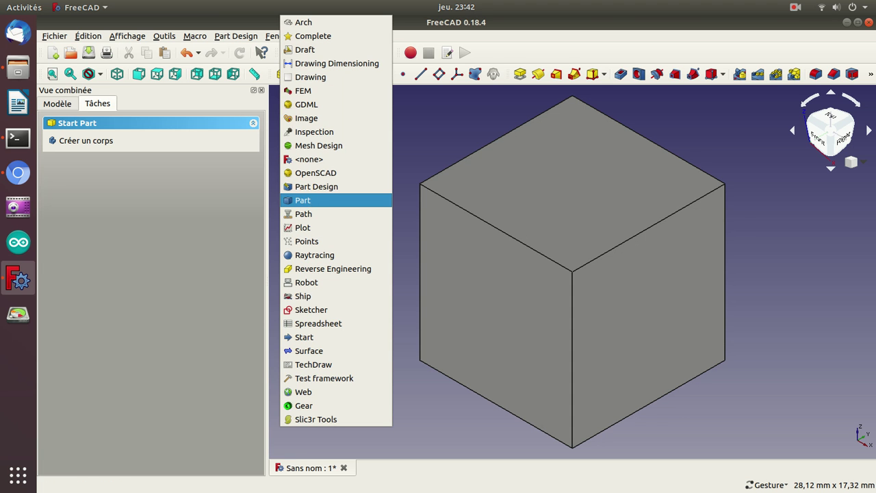
click(314, 199)
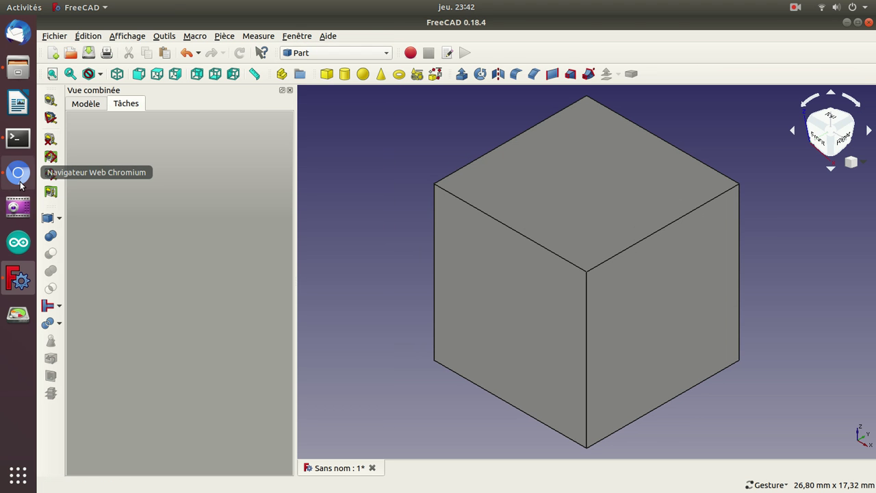
Bring back the Kreuzgelenk tutorial, view its sketch full screen, then exit full screen
click(18, 172)
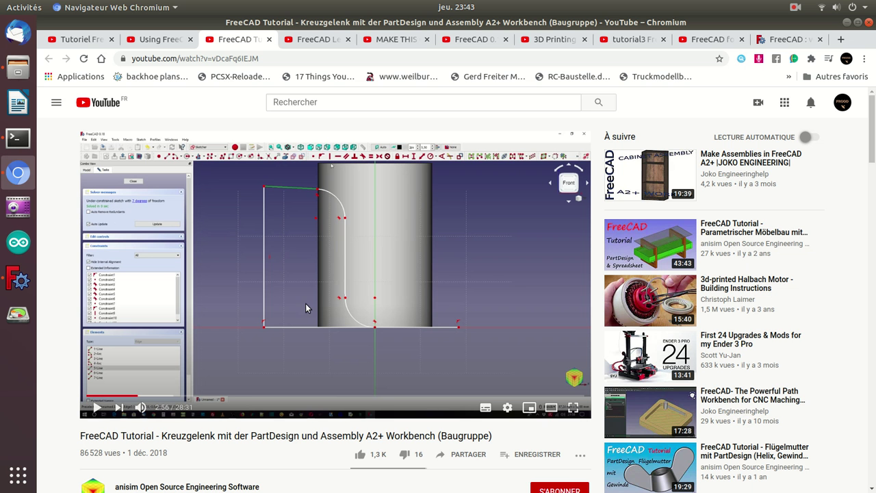
click(575, 408)
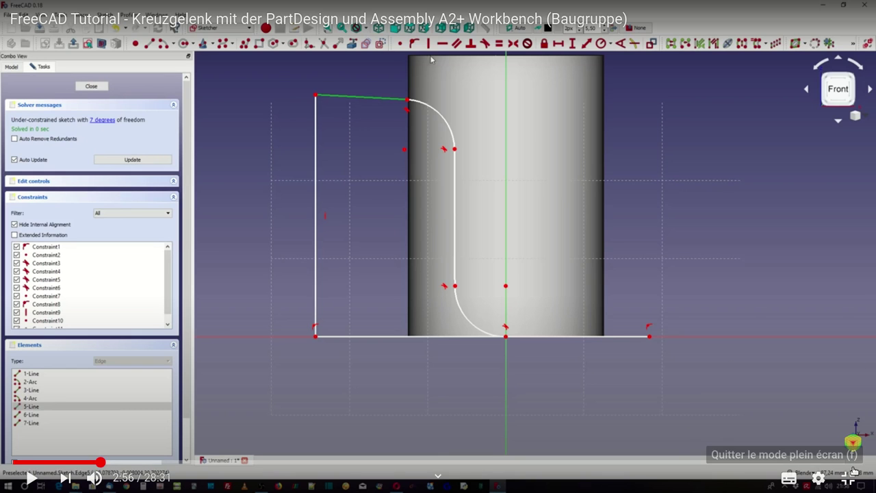
click(850, 478)
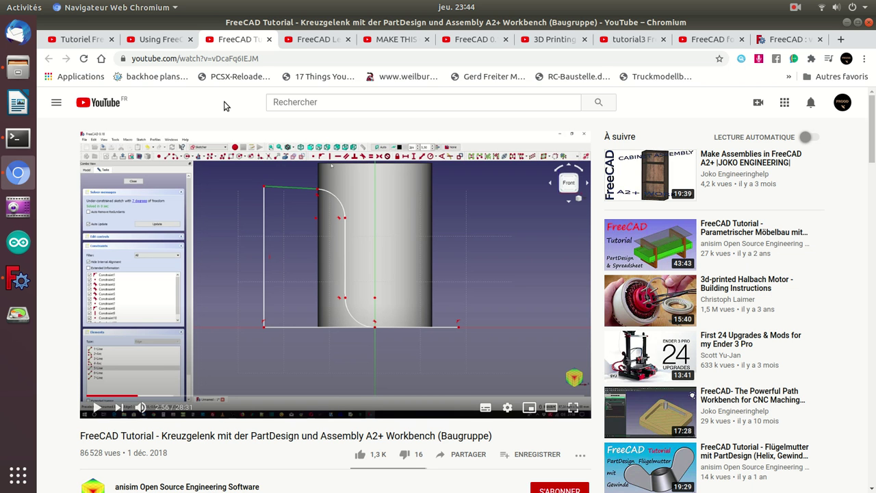
Open the Turners Cube lesson, browse the other tutorial tabs, and jump it to 43:40
click(313, 41)
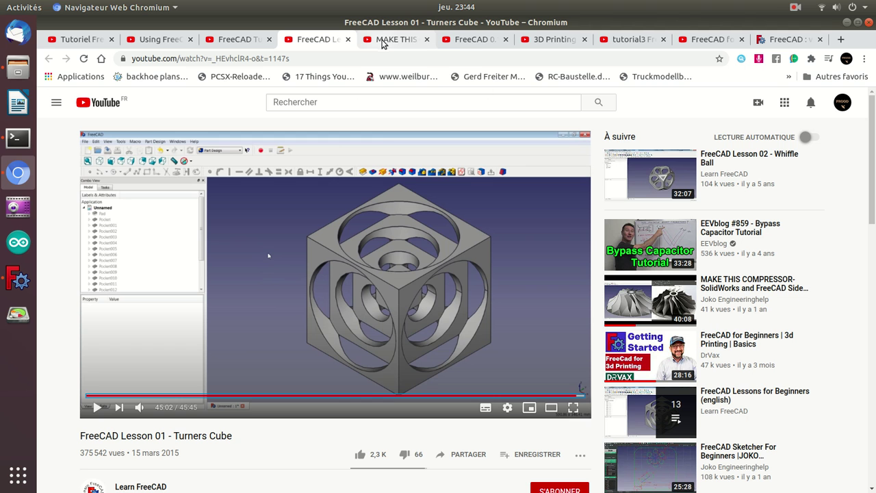
click(326, 399)
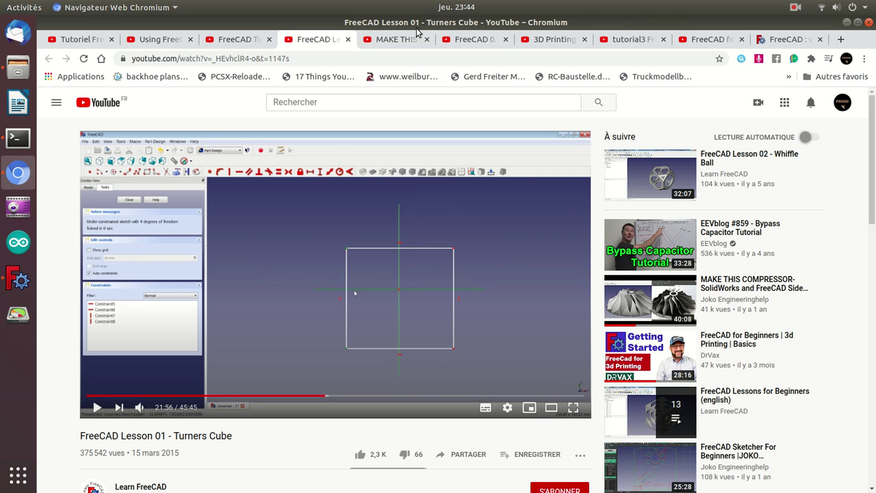
click(392, 43)
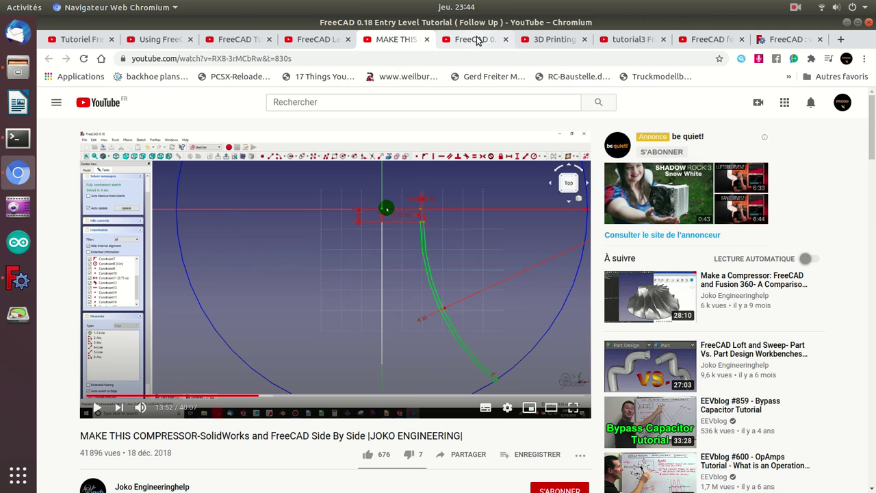
click(477, 41)
click(548, 41)
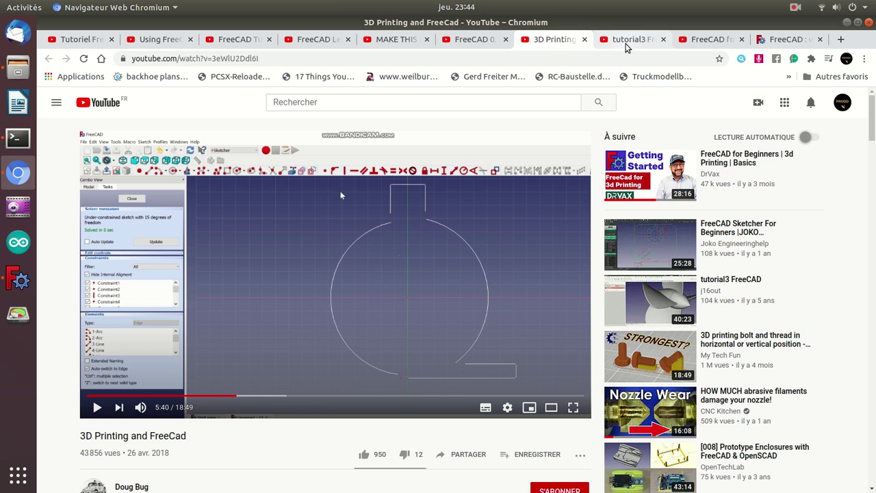
click(625, 43)
click(696, 41)
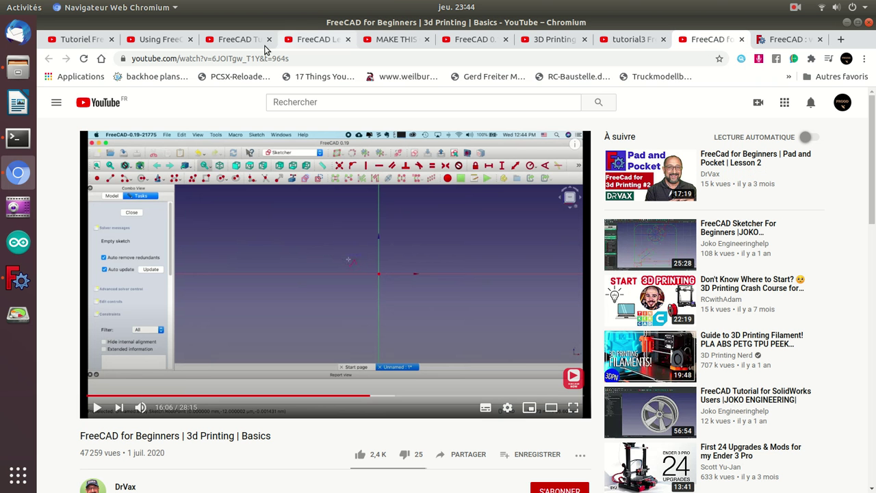
click(309, 41)
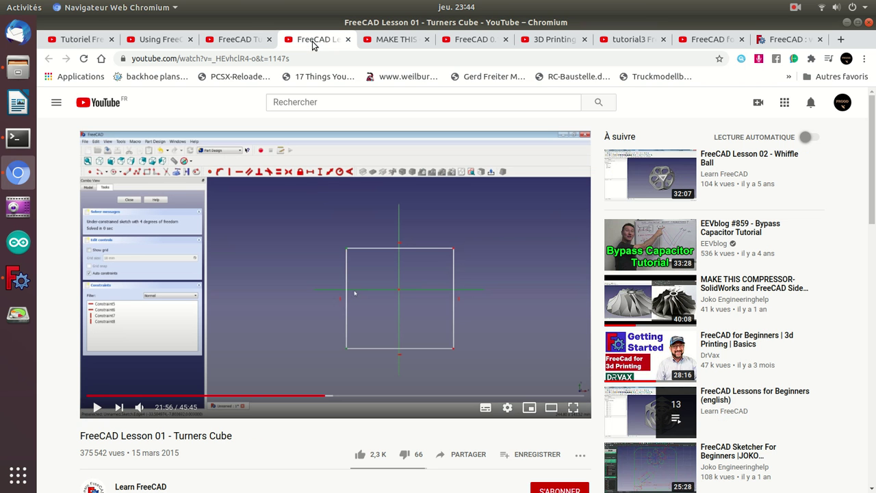
mouse_move(562, 396)
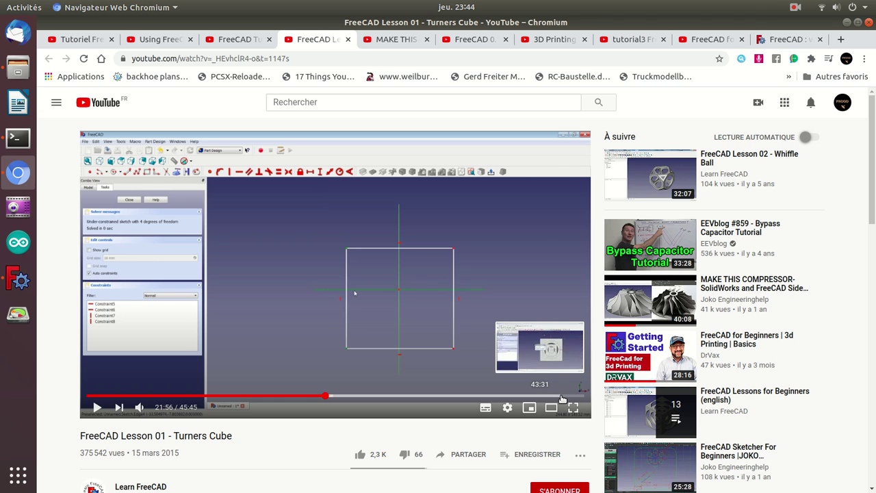
click(563, 398)
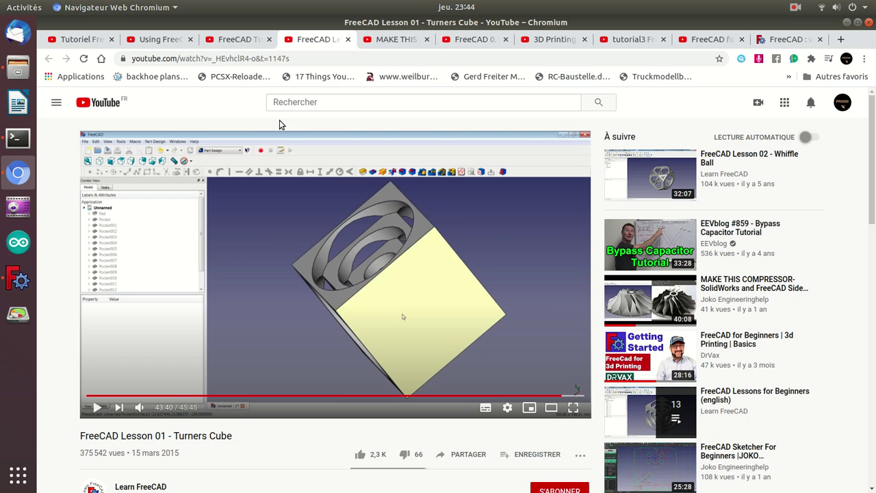
Back in FreeCAD's model tree, add three 2 mm-radius, 10 mm-tall cylinders
click(14, 290)
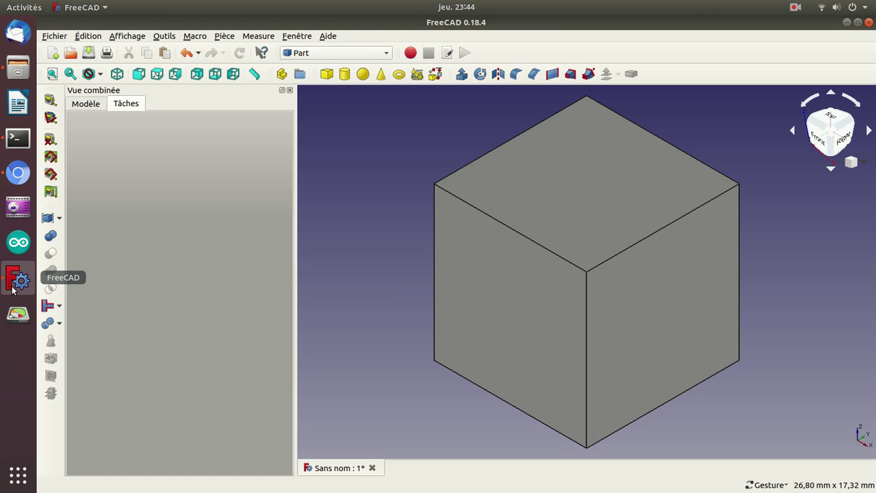
click(94, 104)
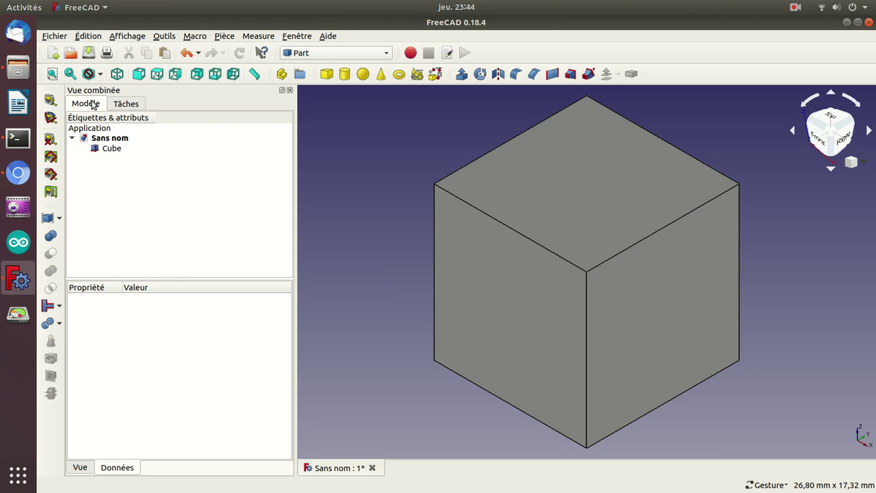
click(345, 74)
click(344, 74)
click(345, 75)
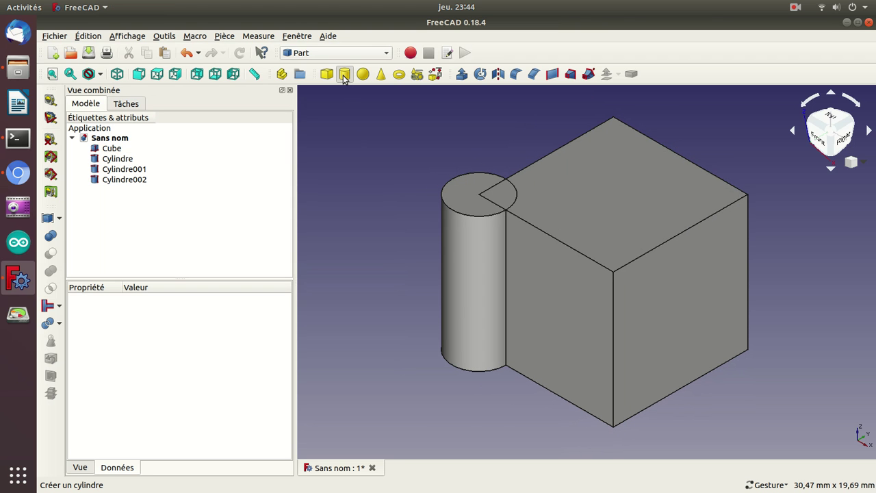
Select Cylindre001, expand its placement details, and start moving it interactively
click(119, 171)
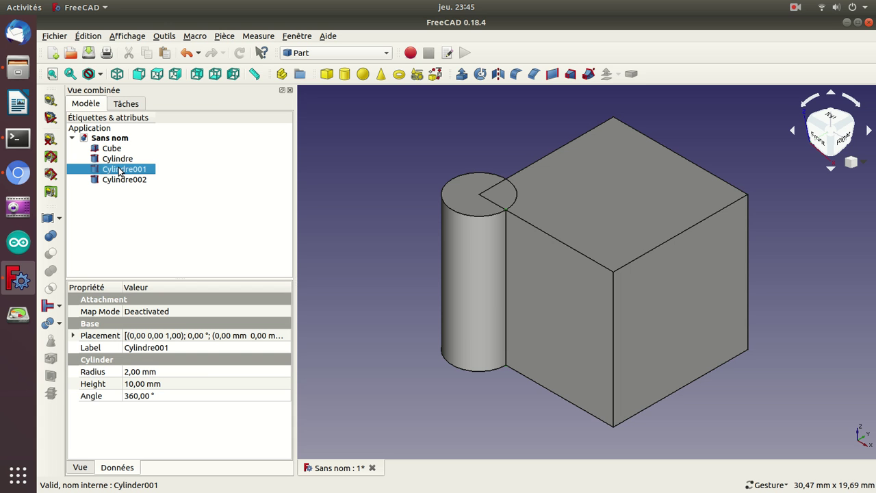
click(74, 335)
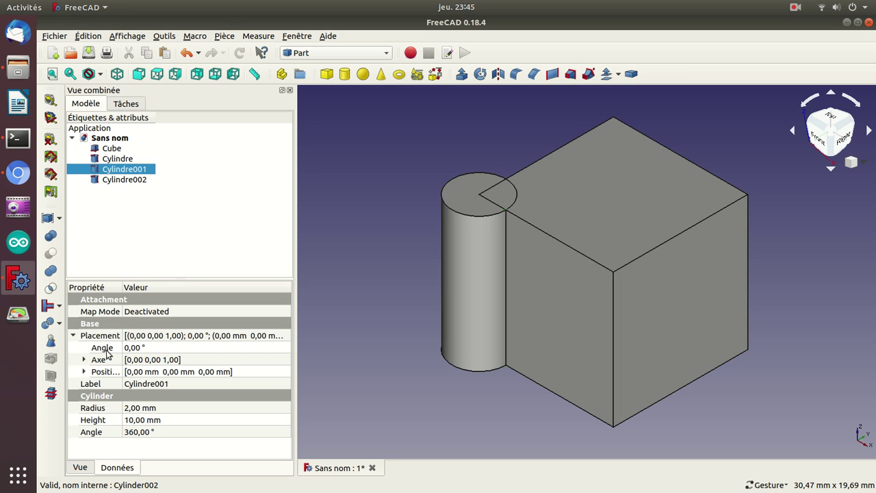
double_click(129, 171)
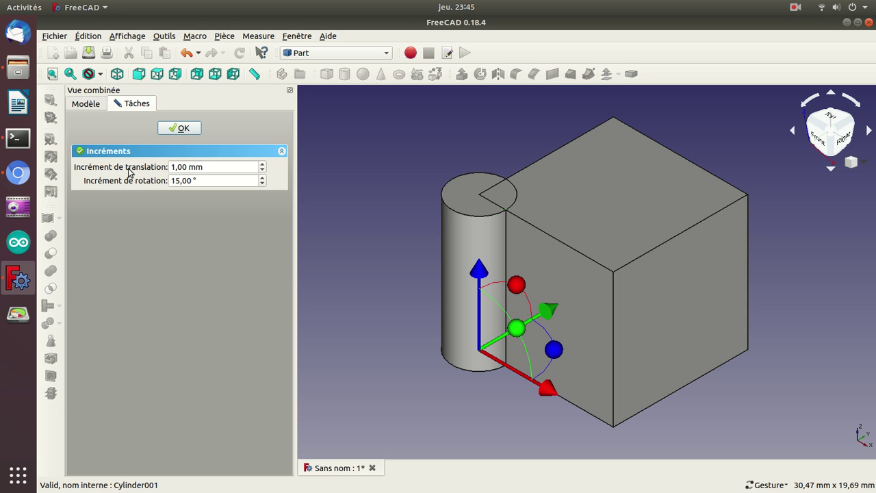
Centre Cylindre001 in the cube's top face by moving it 5 mm along Y and X
click(183, 130)
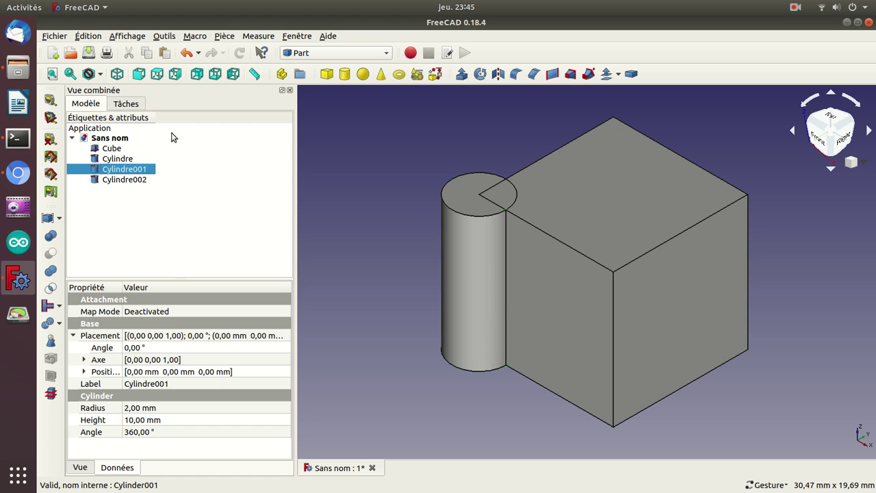
right_click(132, 173)
click(146, 181)
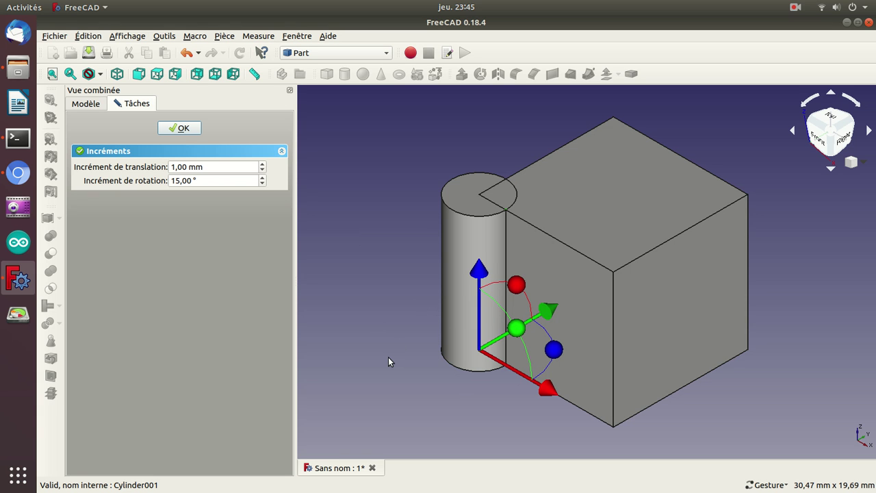
mouse_move(556, 311)
mouse_down()
mouse_move(643, 277)
mouse_move(628, 281)
mouse_up()
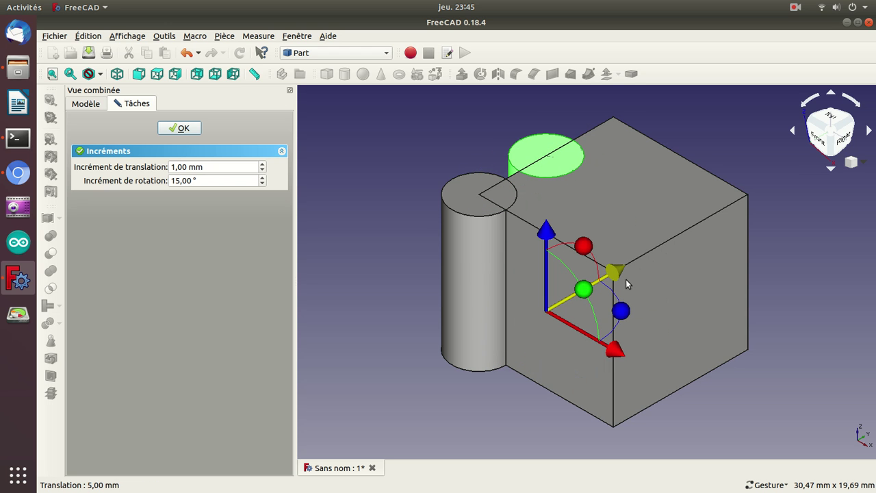
drag(615, 348, 680, 389)
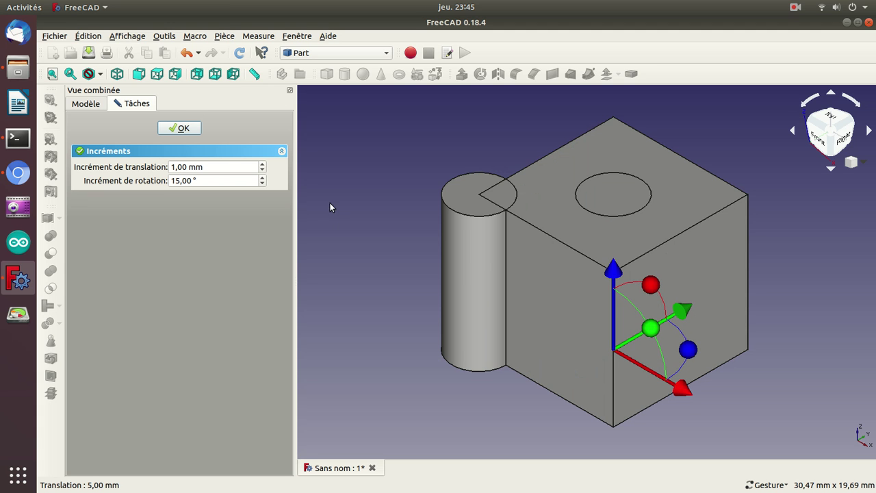
Rotate Cylindre 90° and move it 5 mm to pierce the centre of the cube's right face
click(180, 129)
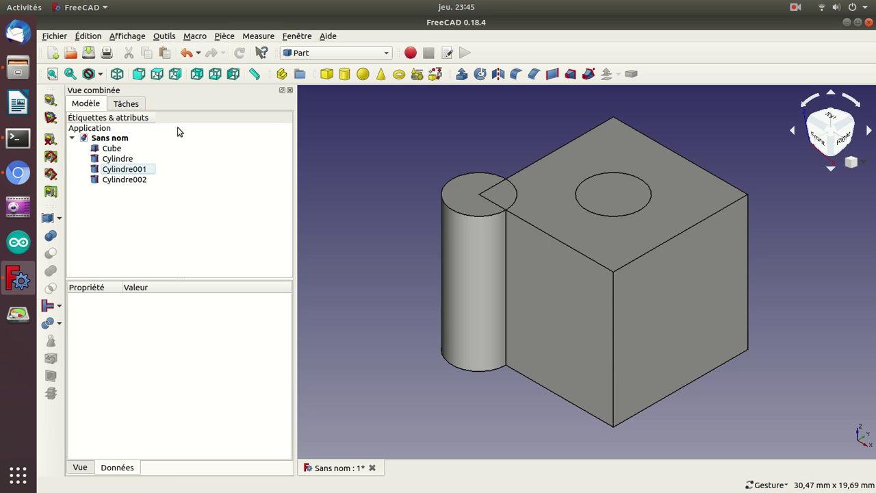
click(121, 159)
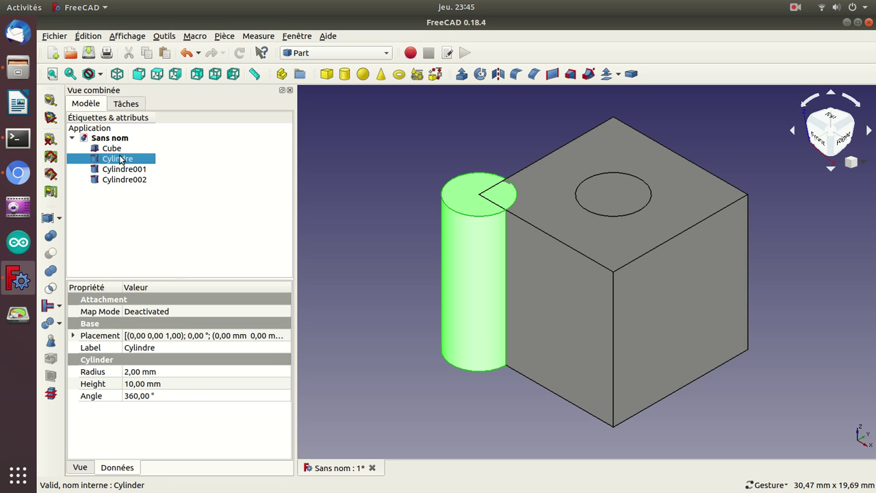
right_click(121, 159)
click(125, 162)
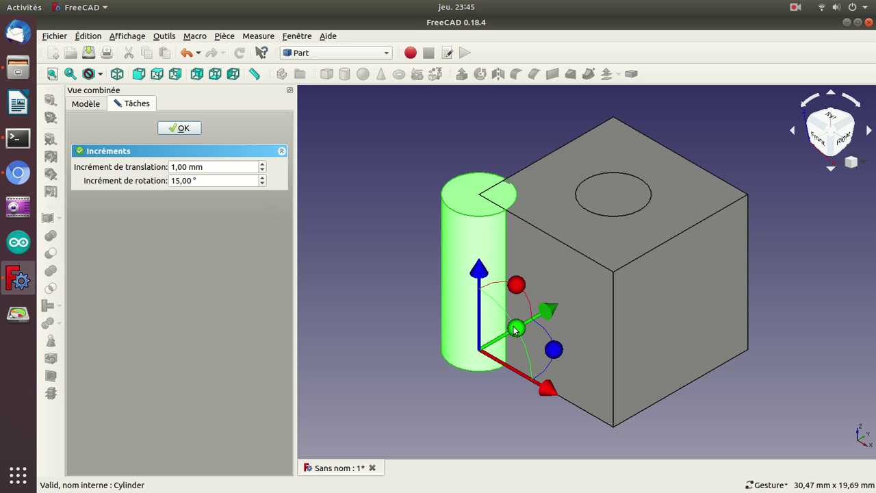
drag(517, 329, 526, 421)
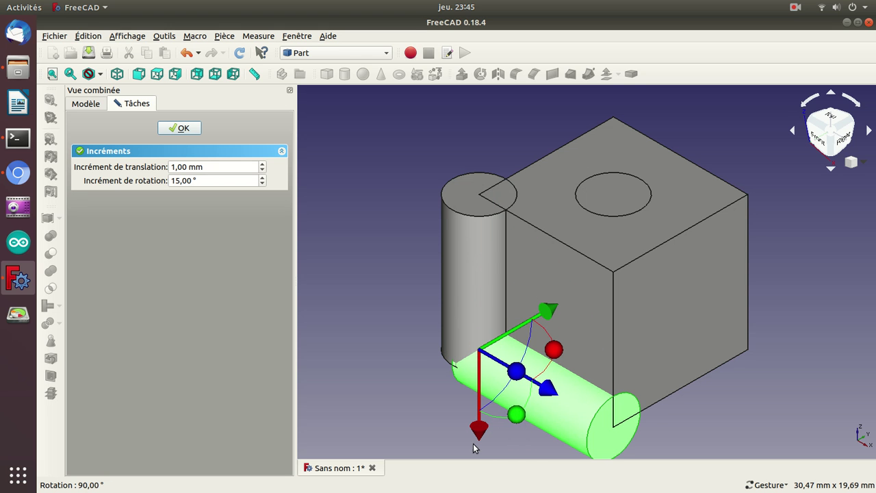
drag(479, 431, 489, 354)
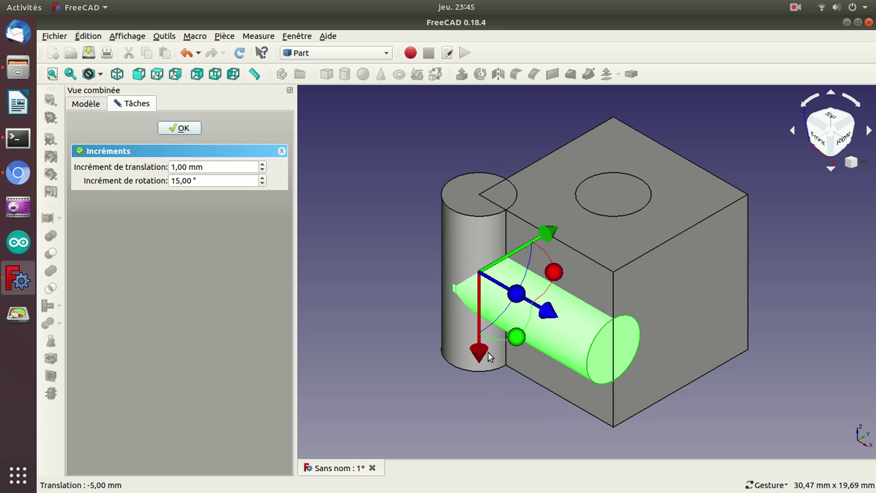
drag(549, 233, 620, 194)
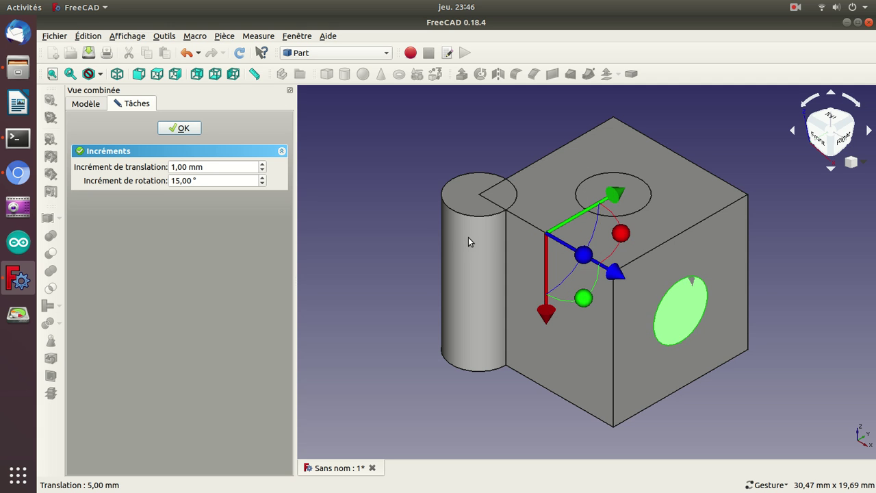
click(179, 129)
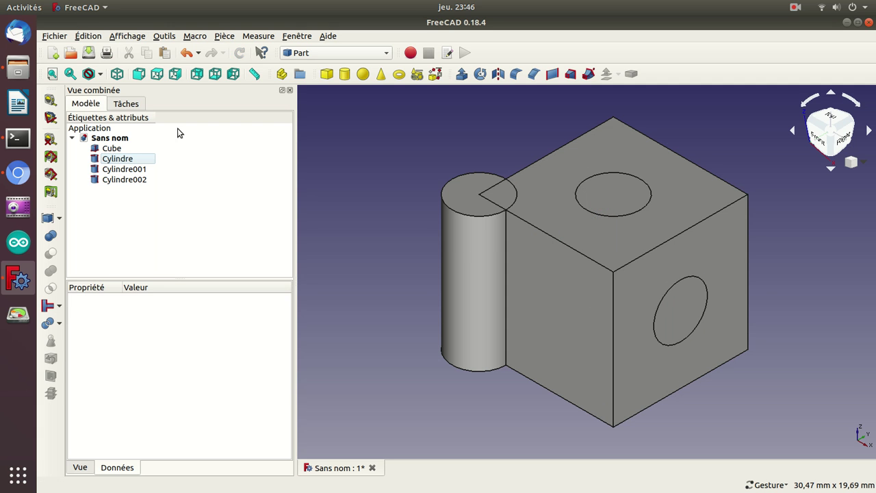
Rotate Cylindre002 -90° to lie horizontal and move it 5 mm to centre it in the cube's left face
click(131, 181)
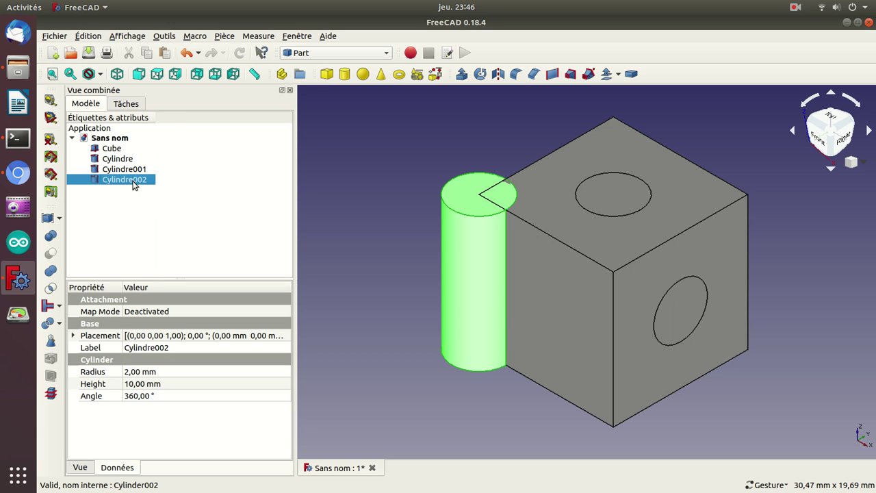
double_click(133, 182)
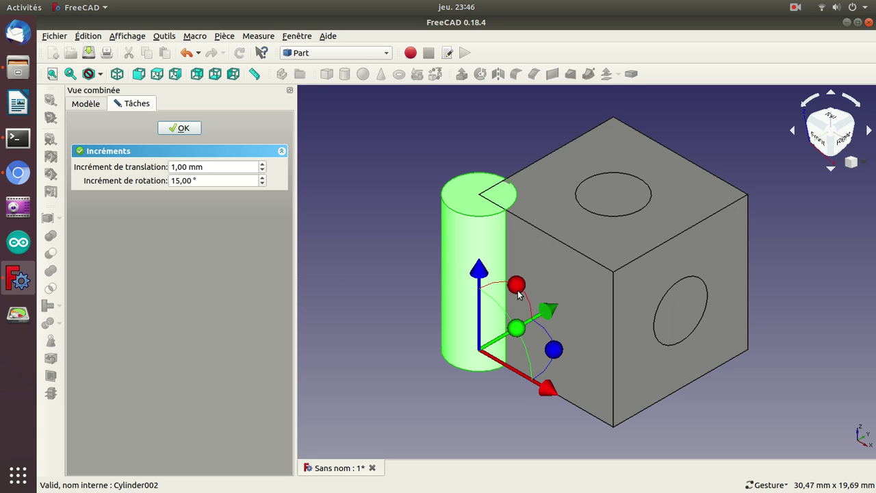
mouse_move(518, 290)
mouse_down()
mouse_move(606, 364)
mouse_move(605, 400)
mouse_move(557, 412)
mouse_up()
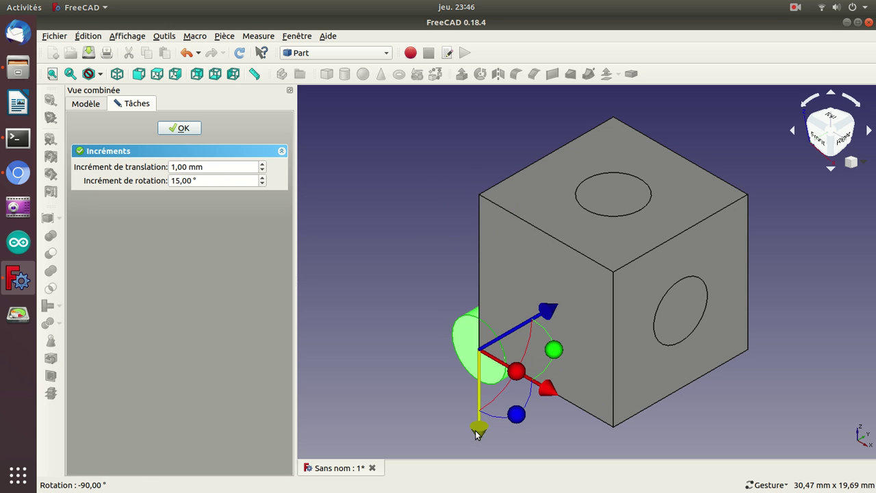
drag(478, 434, 487, 356)
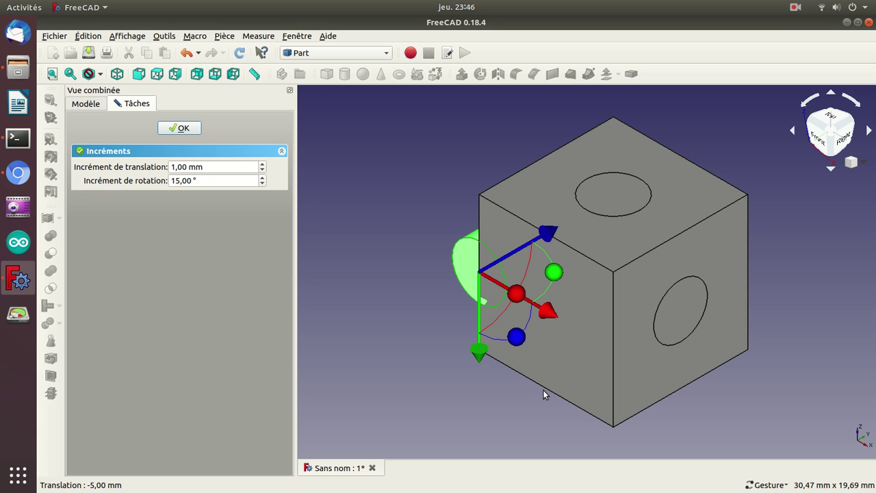
drag(553, 315, 620, 349)
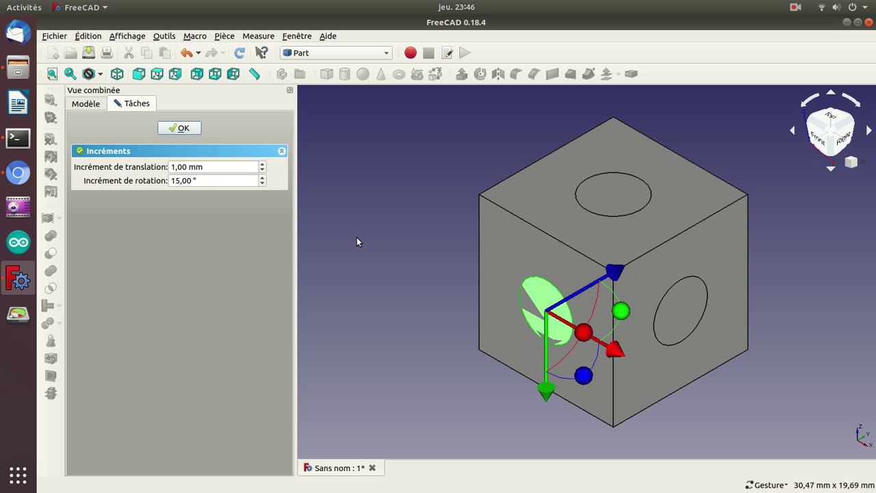
click(176, 128)
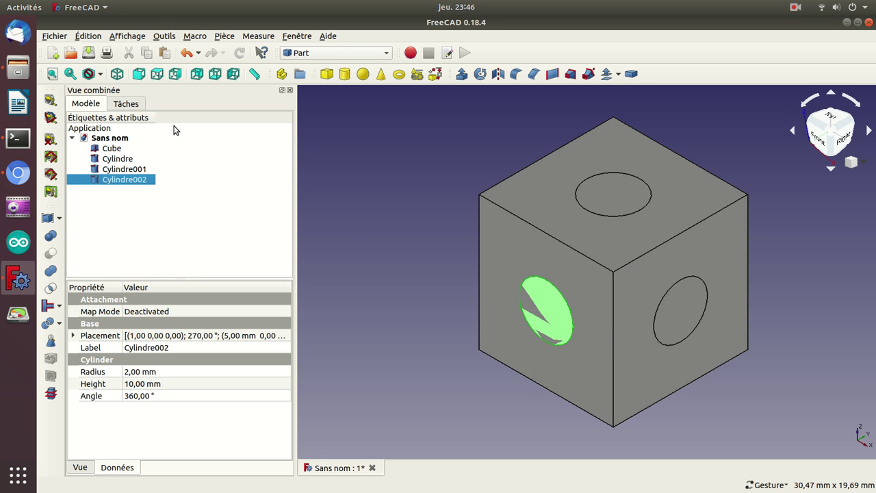
Fuse Cylindre, Cylindre001 and Cylindre002 into a single Fusion shape with Part Union
key(1)
key(0)
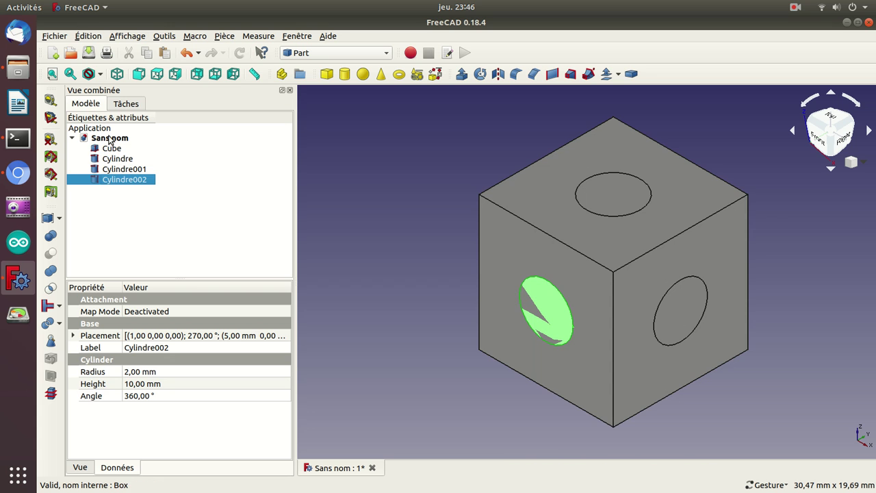
click(109, 147)
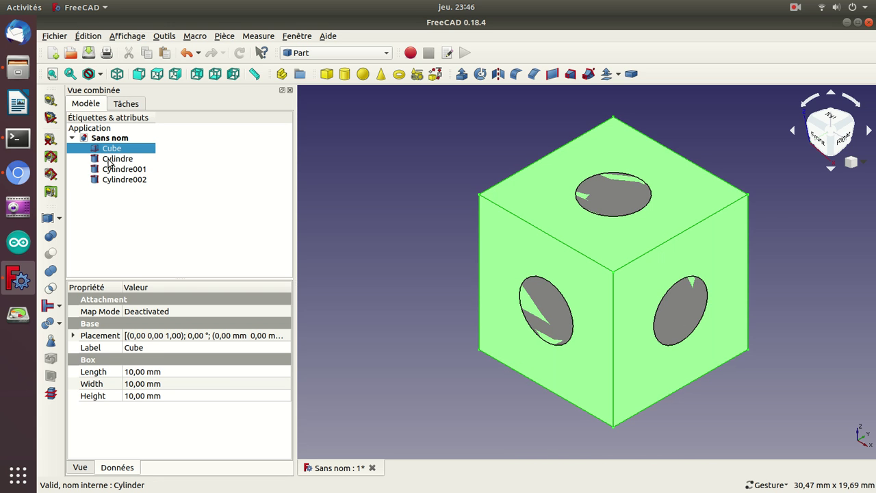
ctrl+click(110, 160)
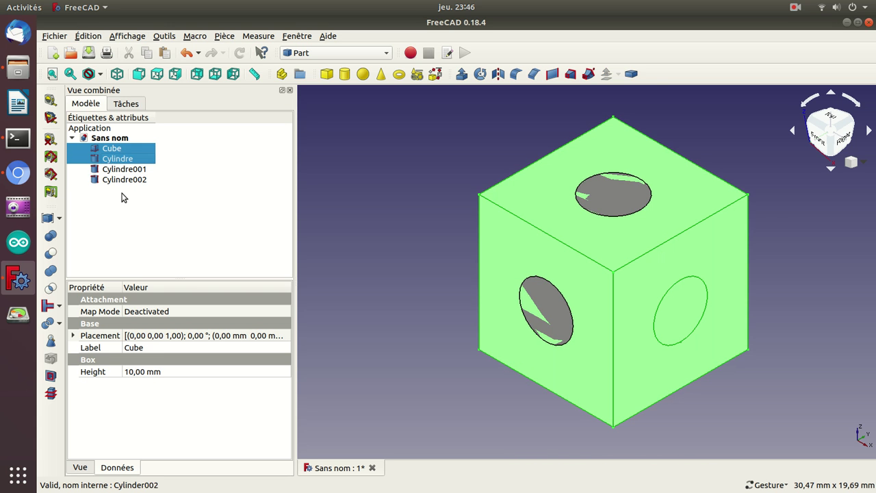
click(131, 208)
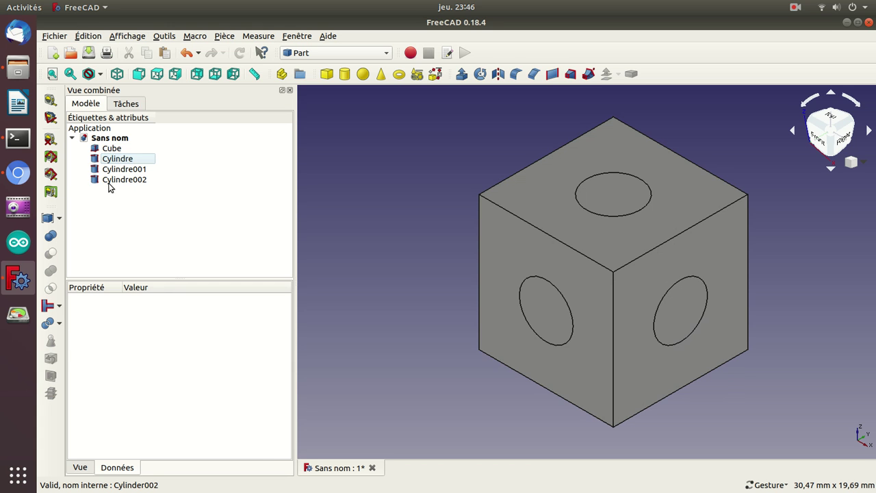
click(109, 180)
ctrl+click(109, 169)
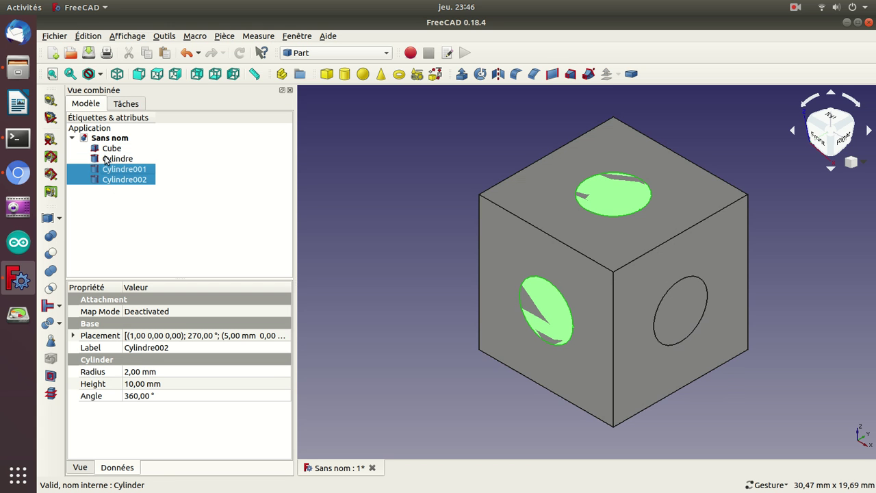
ctrl+click(110, 159)
click(55, 273)
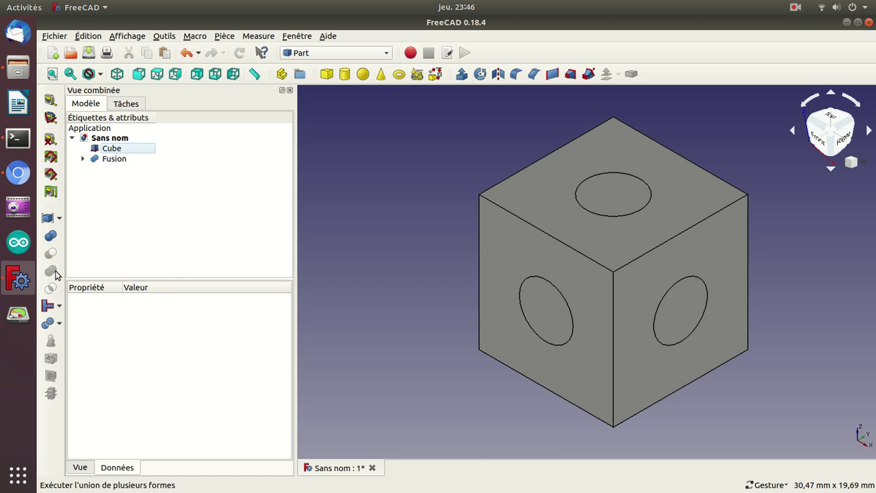
Subtract the Fusion from the Cube with Part Cut
click(103, 152)
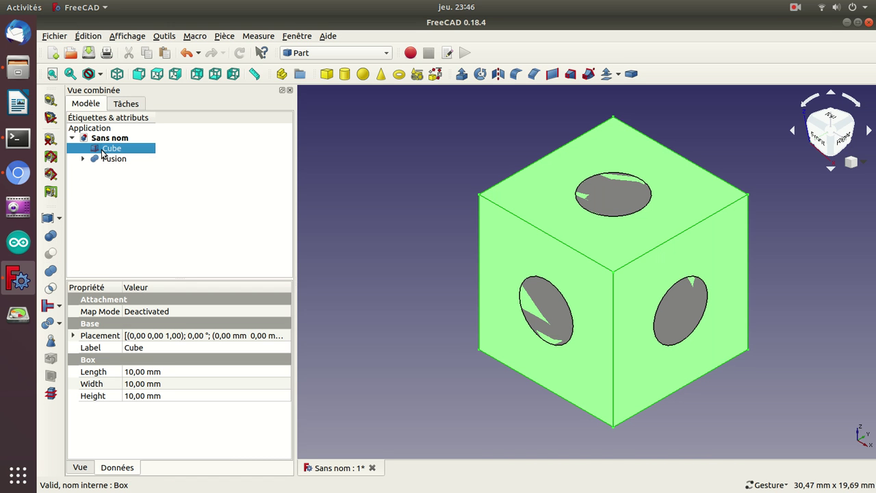
ctrl+click(104, 161)
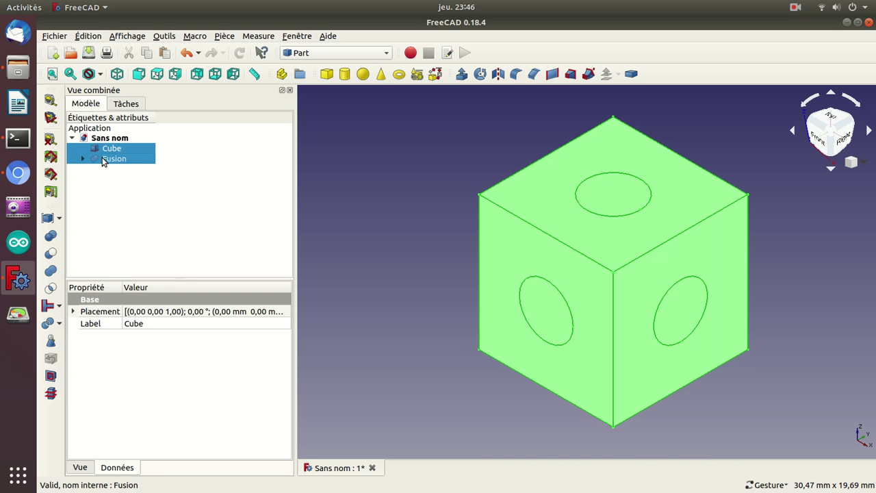
click(50, 253)
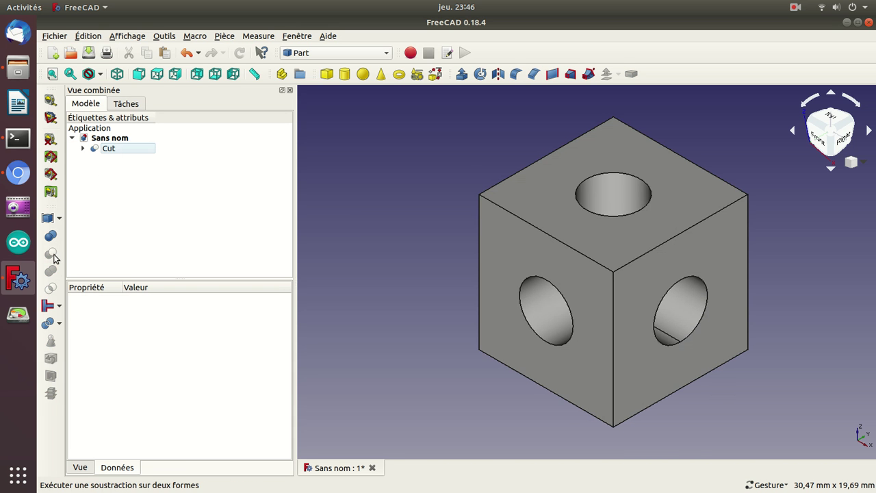
Orbit the holed cube to look into the holes, then switch to the tutorial video in the browser
mouse_move(470, 164)
mouse_down()
mouse_move(707, 186)
mouse_move(577, 234)
mouse_move(584, 236)
mouse_up()
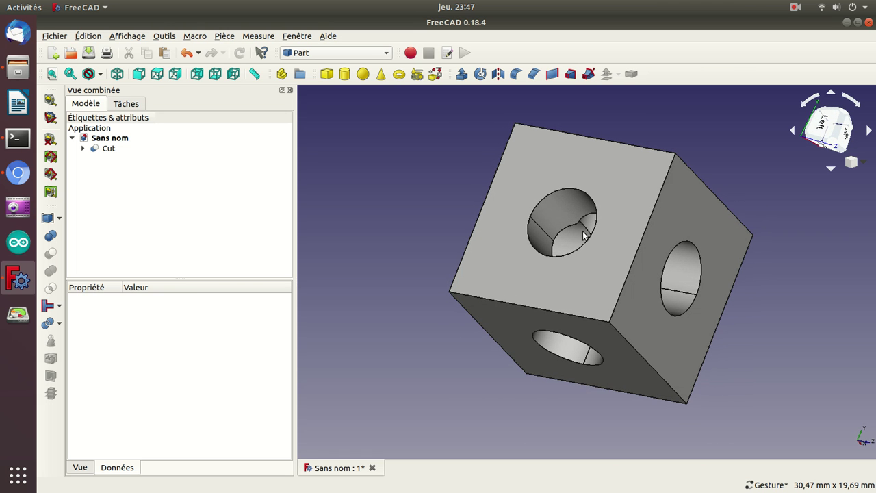
mouse_move(401, 299)
mouse_down()
mouse_move(445, 221)
mouse_move(532, 290)
mouse_move(621, 301)
mouse_move(466, 299)
mouse_move(415, 325)
mouse_move(371, 332)
mouse_up()
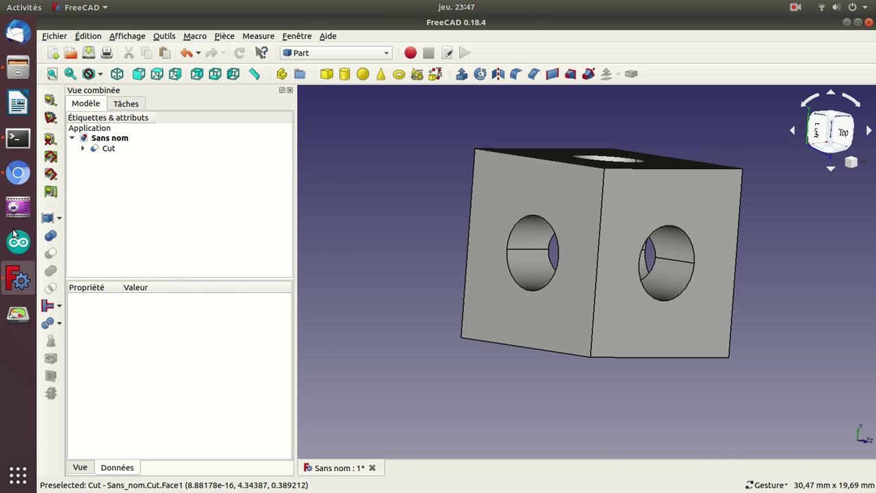
click(18, 174)
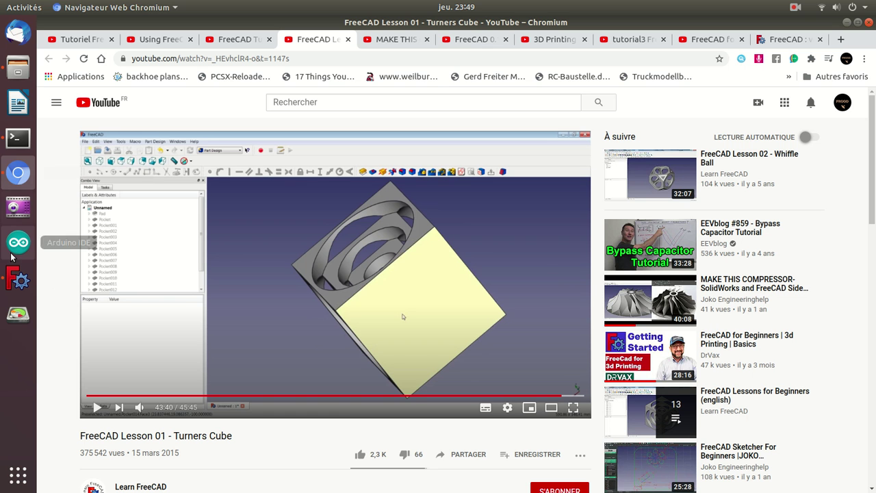
Leave the Turners Cube tutorial and go back to the FreeCAD model
click(19, 279)
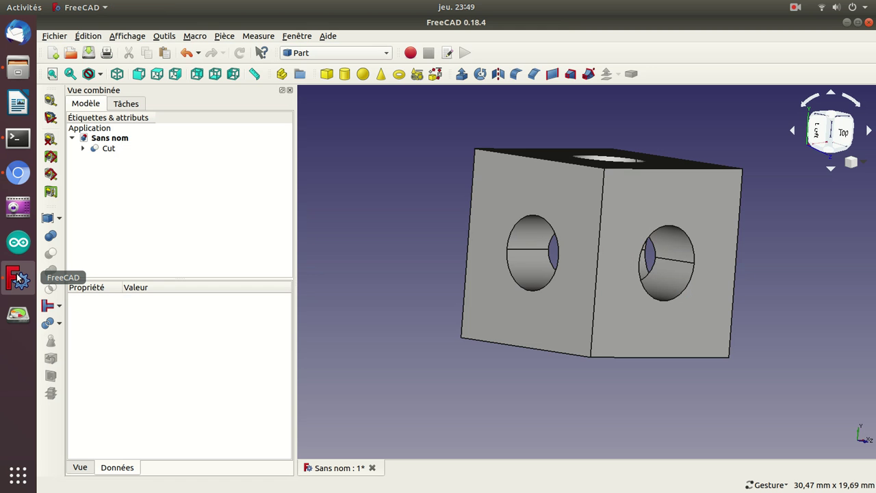
Expand Cut and Fusion in the tree to list the Cube, Cylindre, Cylindre001 and Cylindre002
click(90, 150)
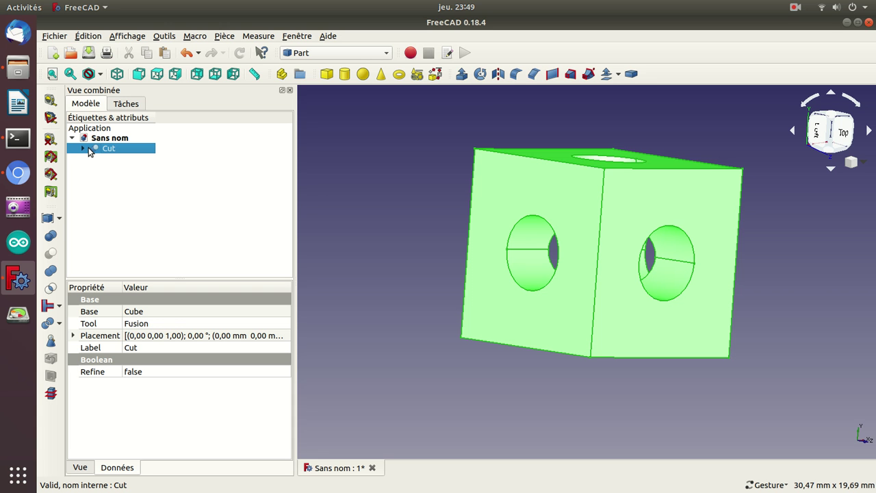
click(83, 148)
click(94, 171)
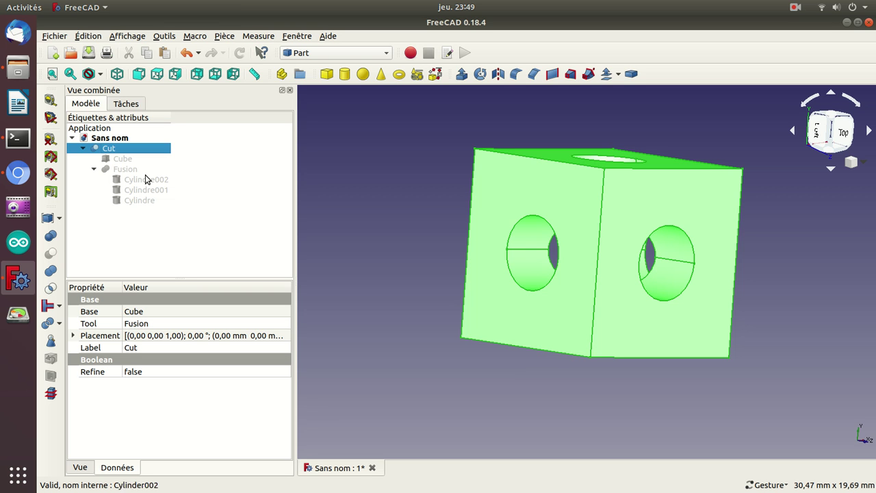
click(93, 170)
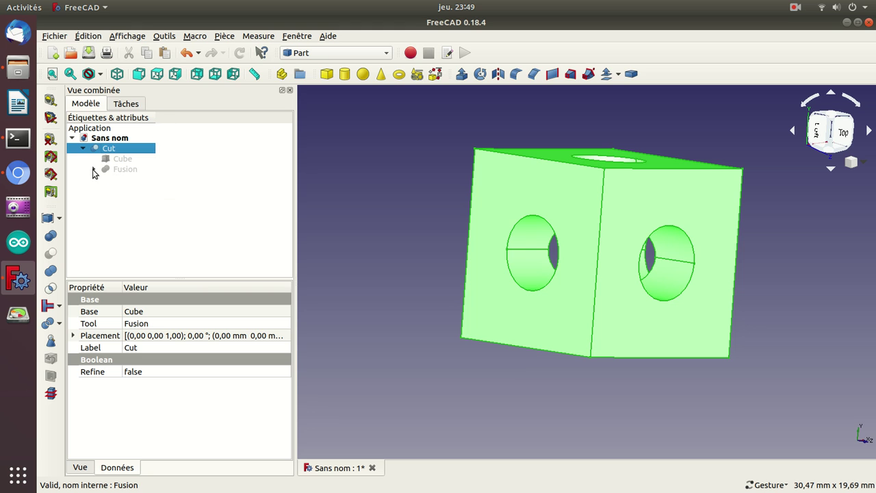
click(83, 149)
click(82, 148)
click(94, 170)
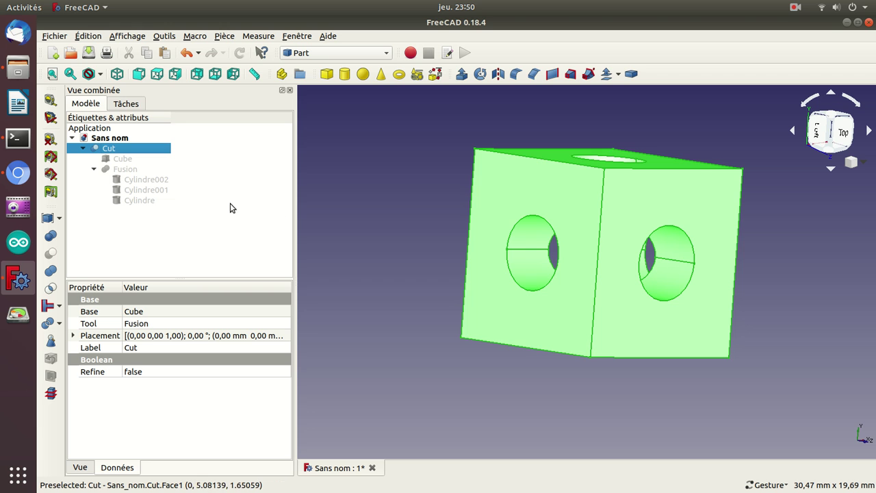
Toggle Cylindre001's visibility on and off with Space and the context menu, then orbit the cube to inspect the holes
click(160, 181)
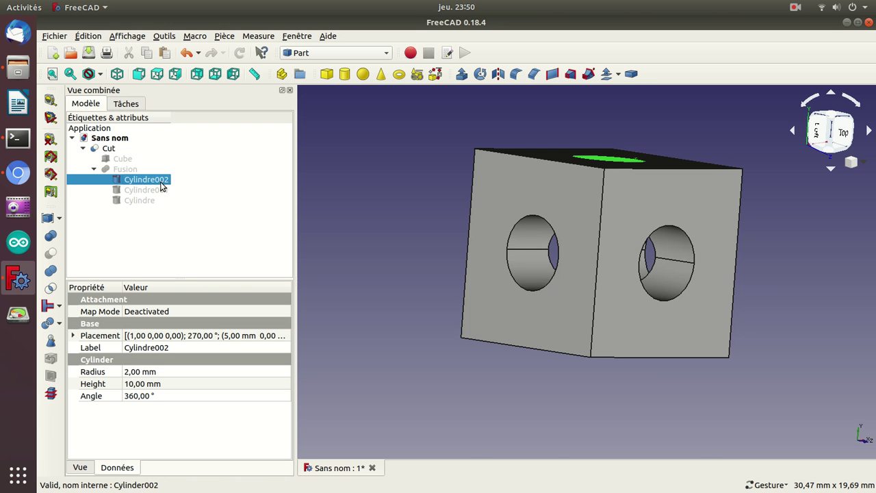
click(152, 190)
key(space)
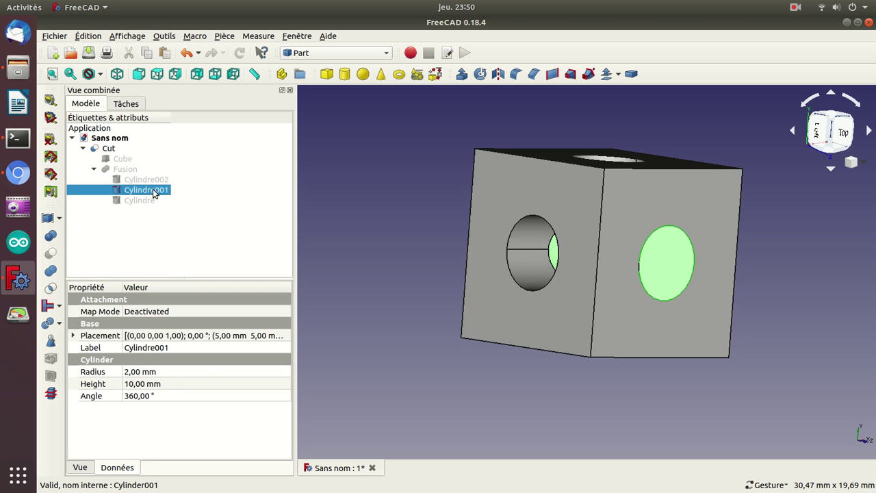
key(space)
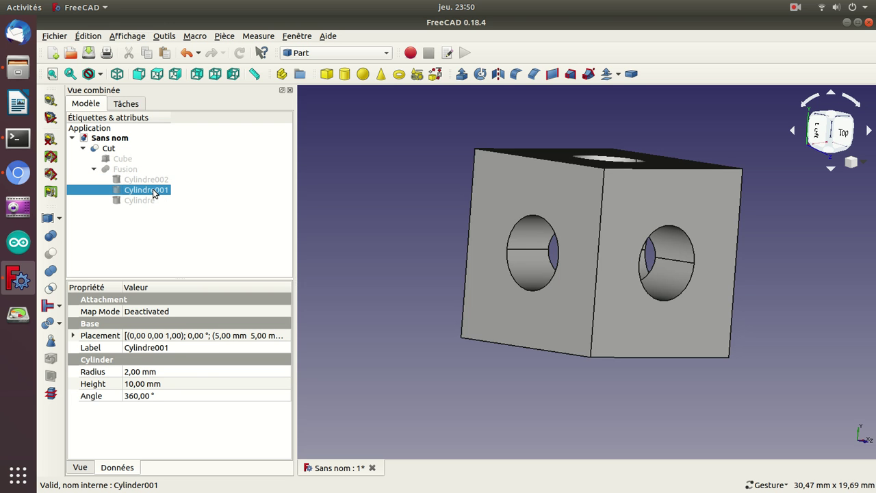
right_click(154, 194)
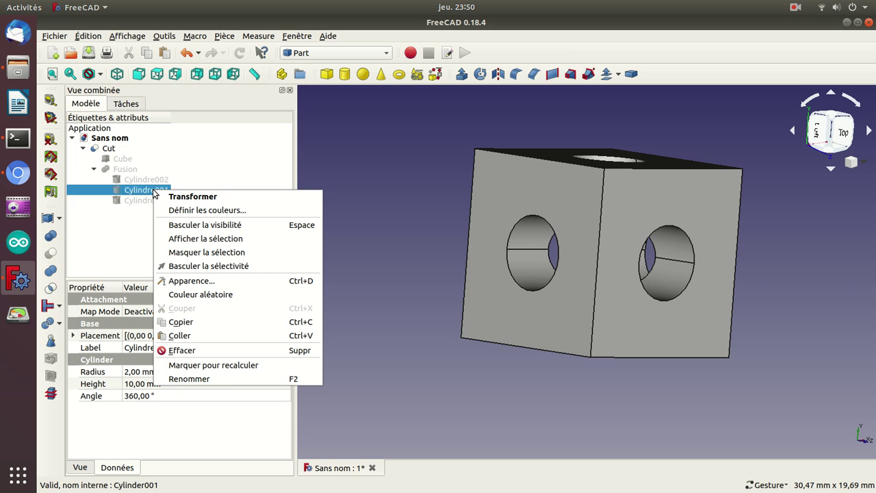
key(Down)
key(Down)
key(Down)
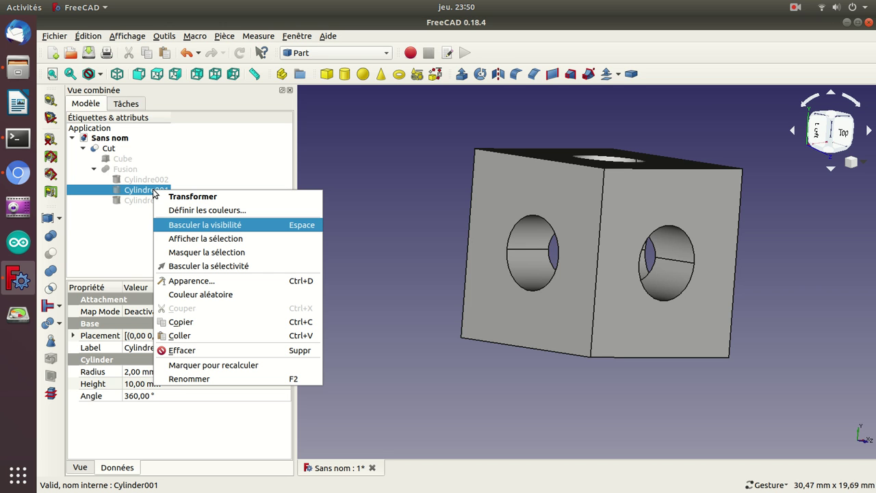
key(Return)
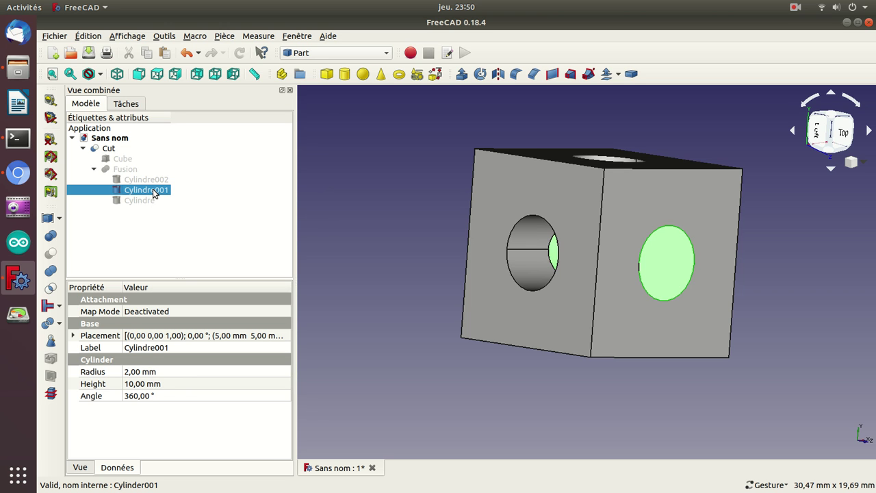
key(space)
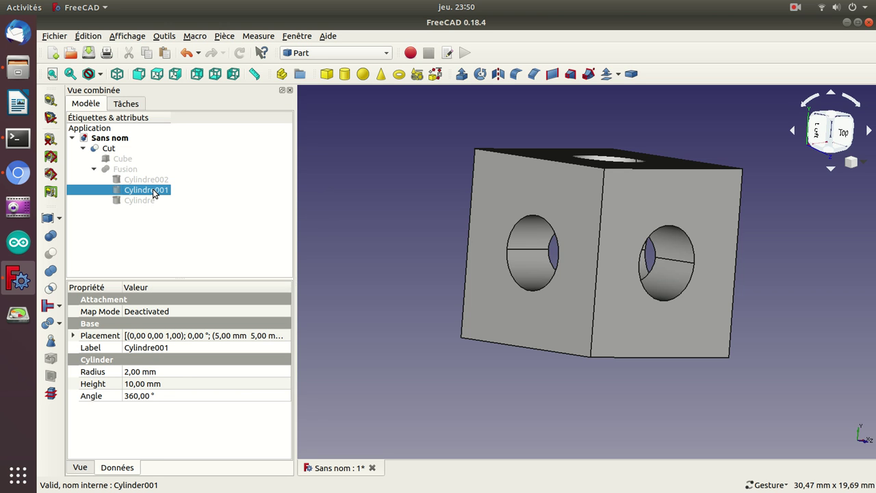
mouse_move(387, 163)
mouse_down()
mouse_move(467, 271)
mouse_move(664, 274)
mouse_up()
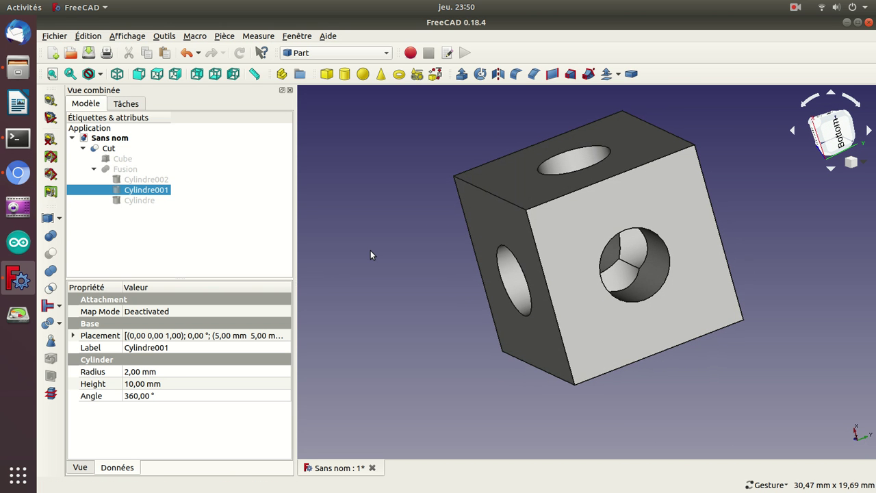
mouse_move(384, 138)
mouse_down()
mouse_move(577, 277)
mouse_move(472, 274)
mouse_move(433, 287)
mouse_move(401, 249)
mouse_up()
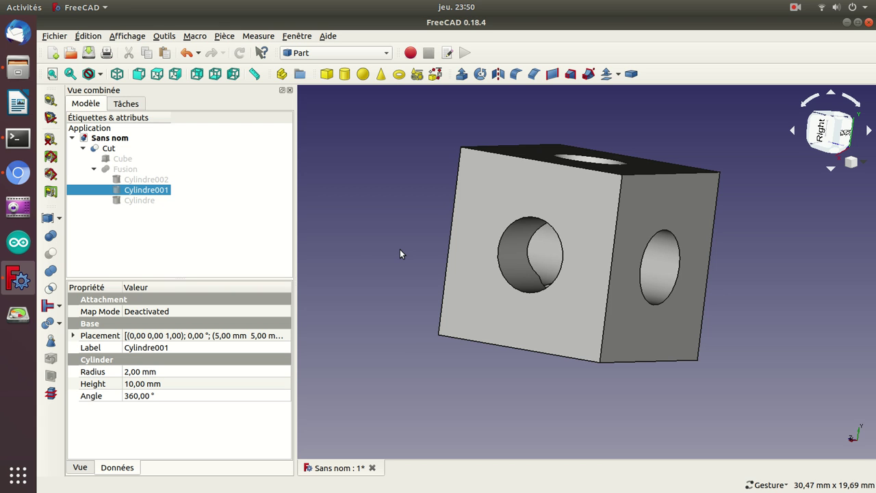
Collapse the Fusion and Cut nodes in the tree and return to the isometric view
click(93, 168)
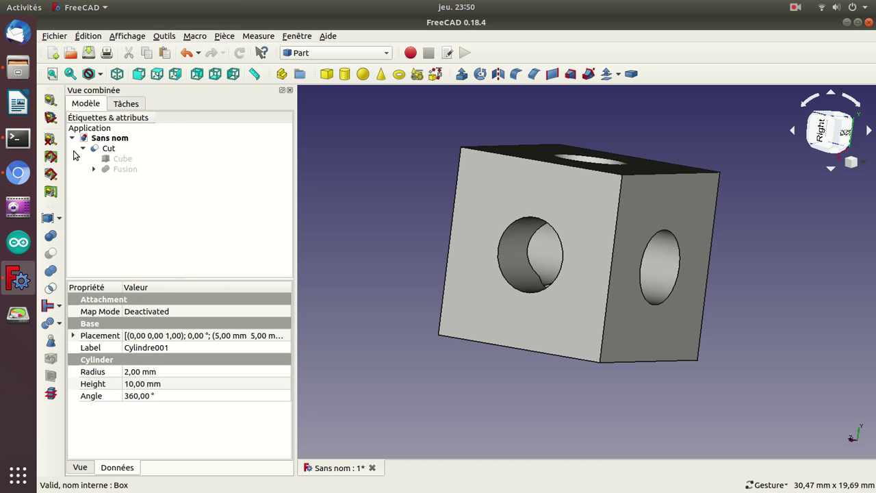
click(83, 148)
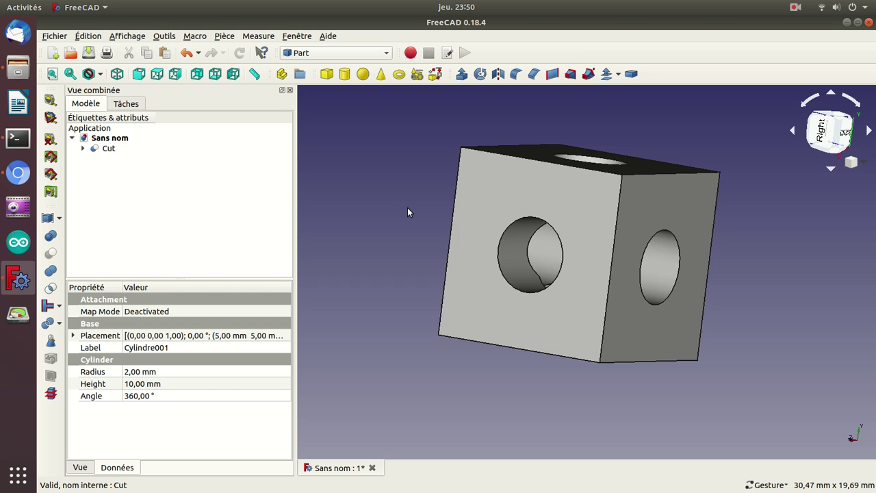
key(0)
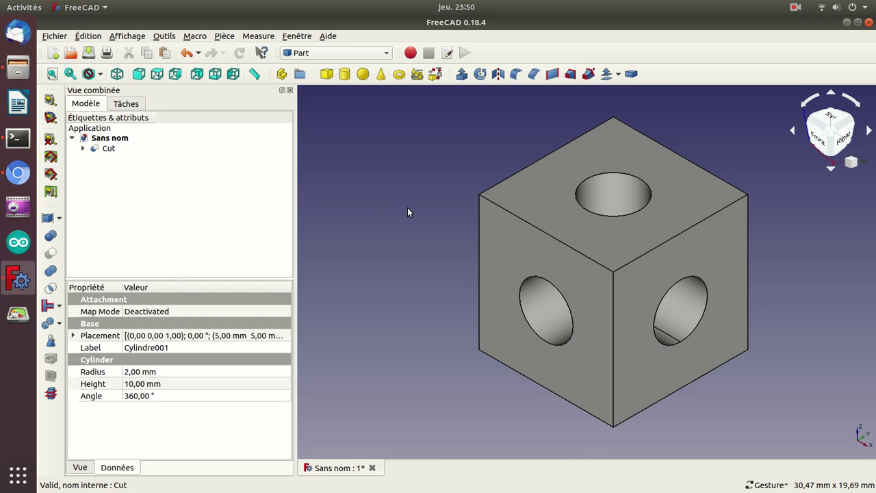